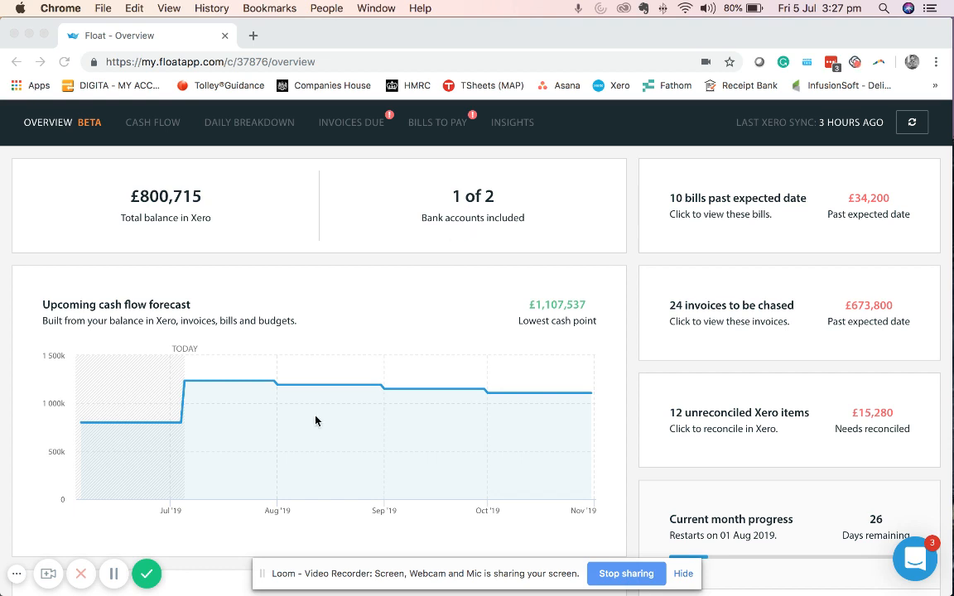
Step: Examine the overview dashboard's cash flow forecast, net cash movement, overdue bills and invoices, unreconciled items and current month budget progress
scroll(316, 420, "down", 2)
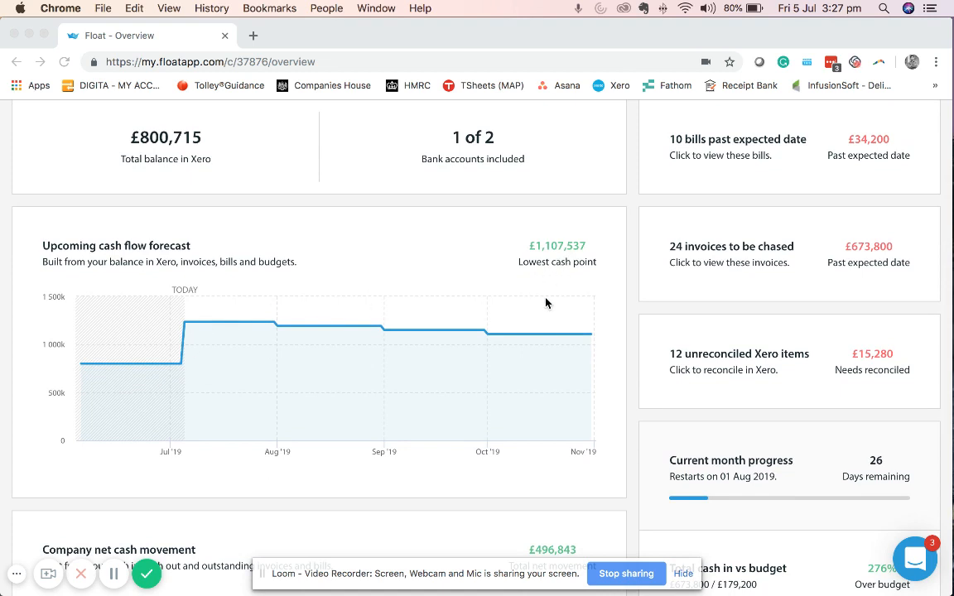
scroll(546, 304, "up", 2)
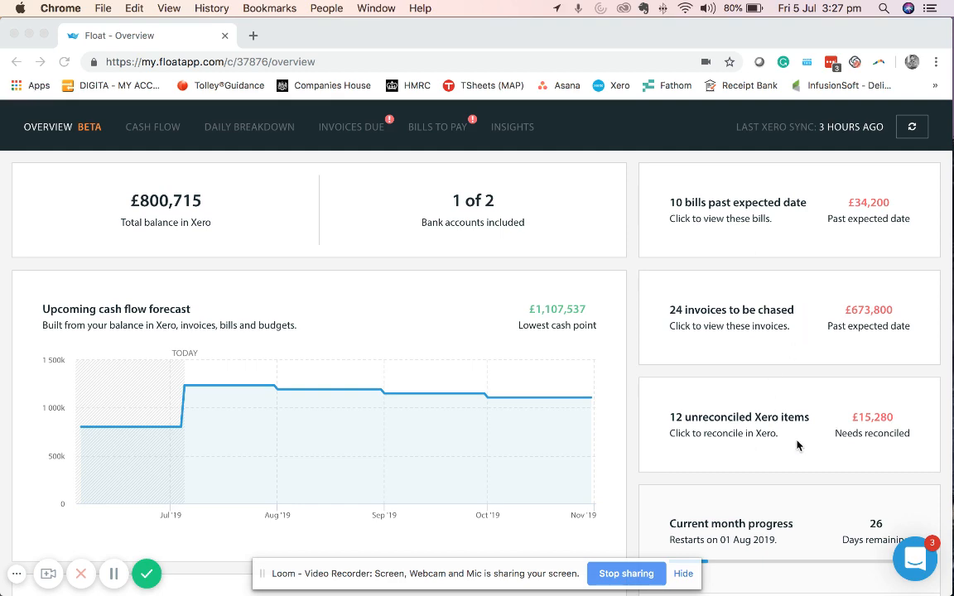
scroll(796, 457, "down", 4)
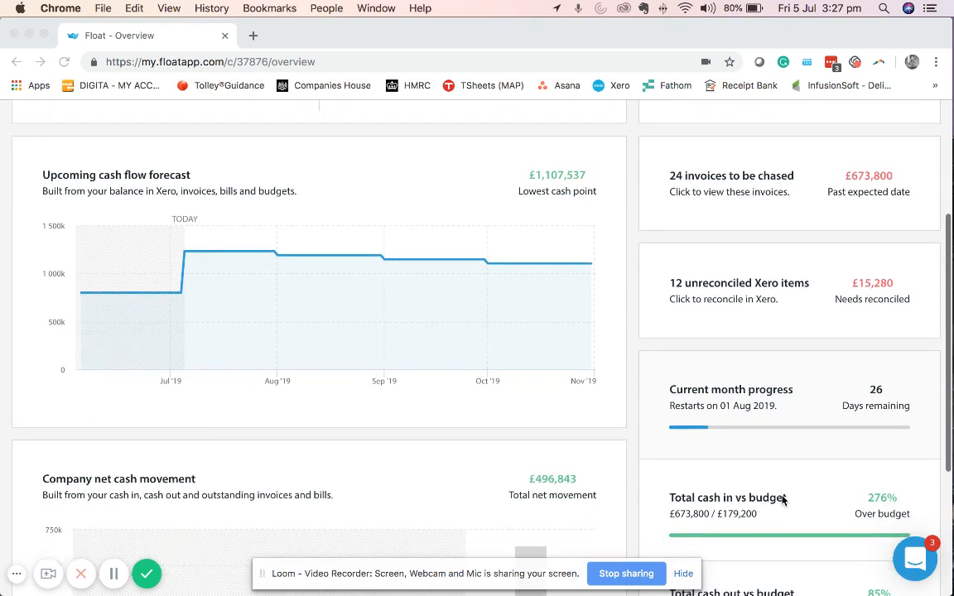
scroll(783, 500, "down", 3)
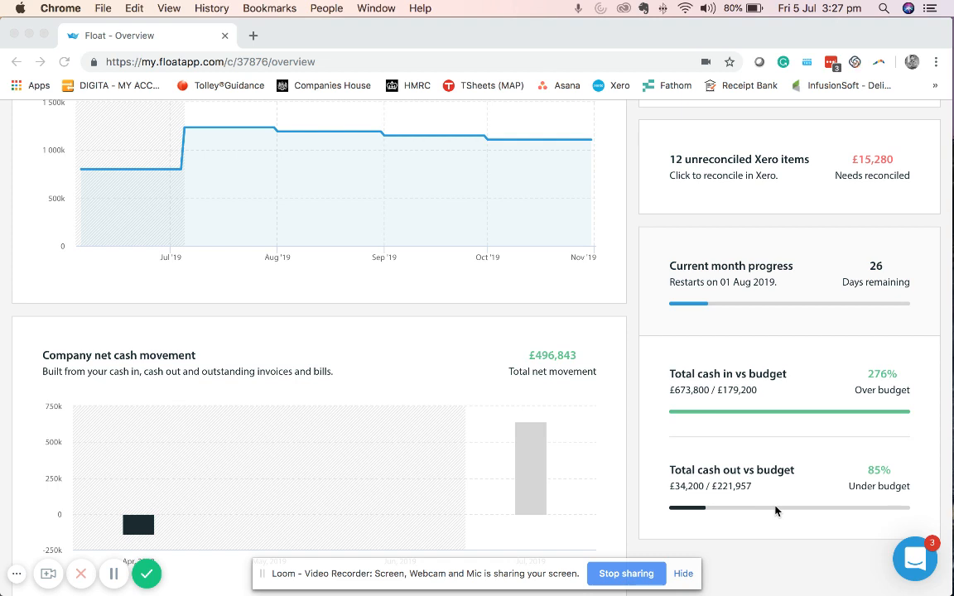
scroll(531, 456, "down", 2)
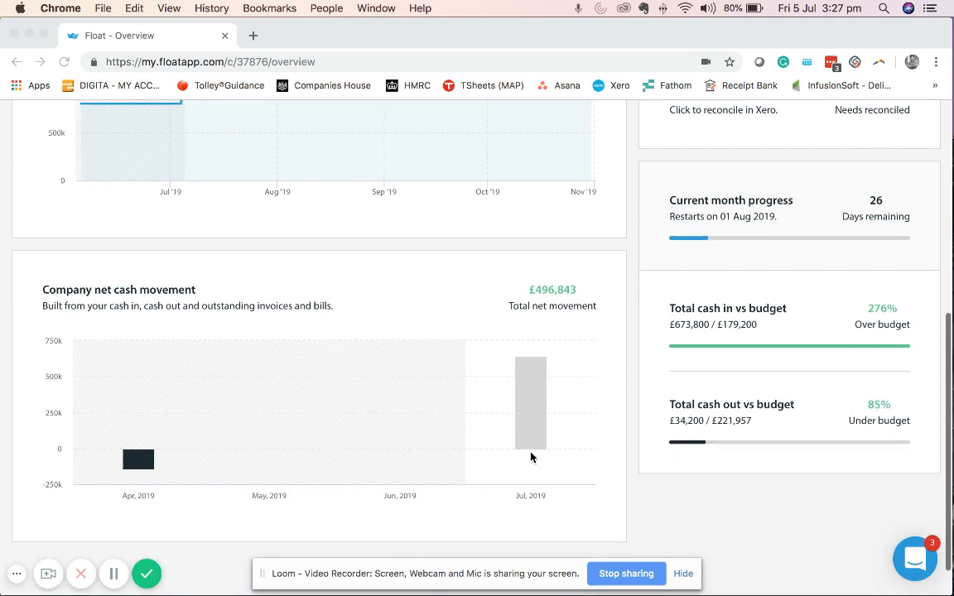
scroll(531, 457, "up", 5)
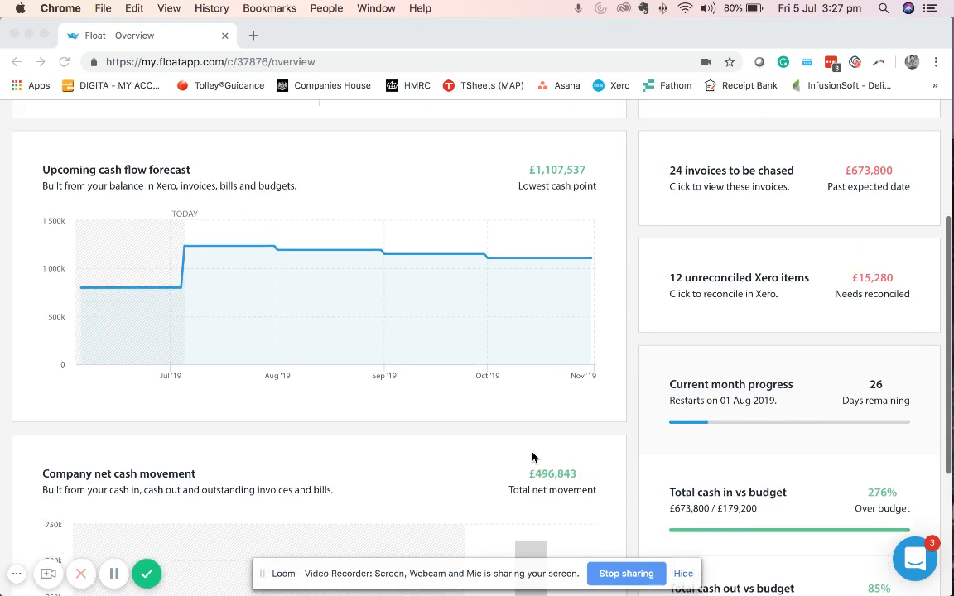
scroll(533, 457, "up", 2)
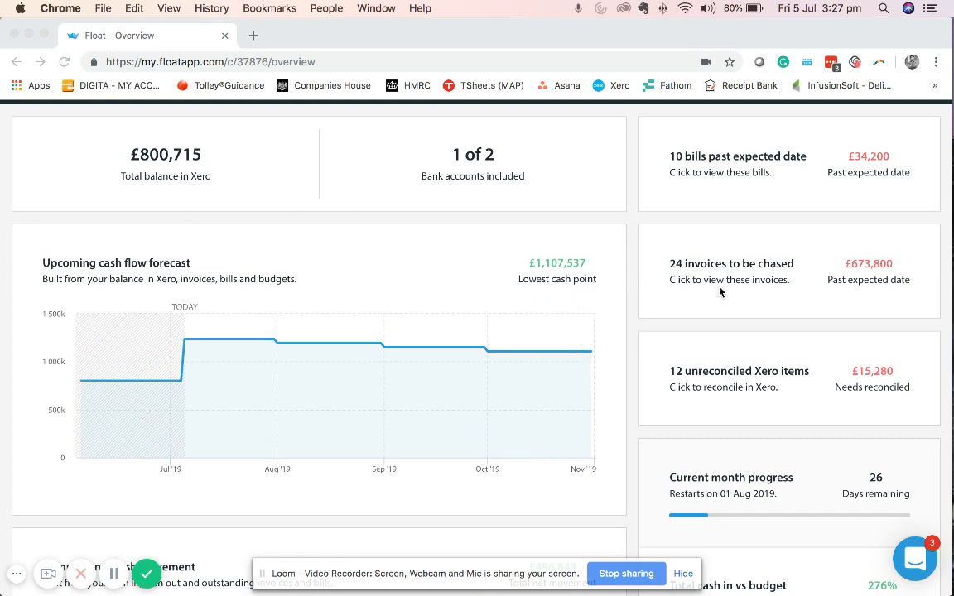
scroll(716, 414, "down", 7)
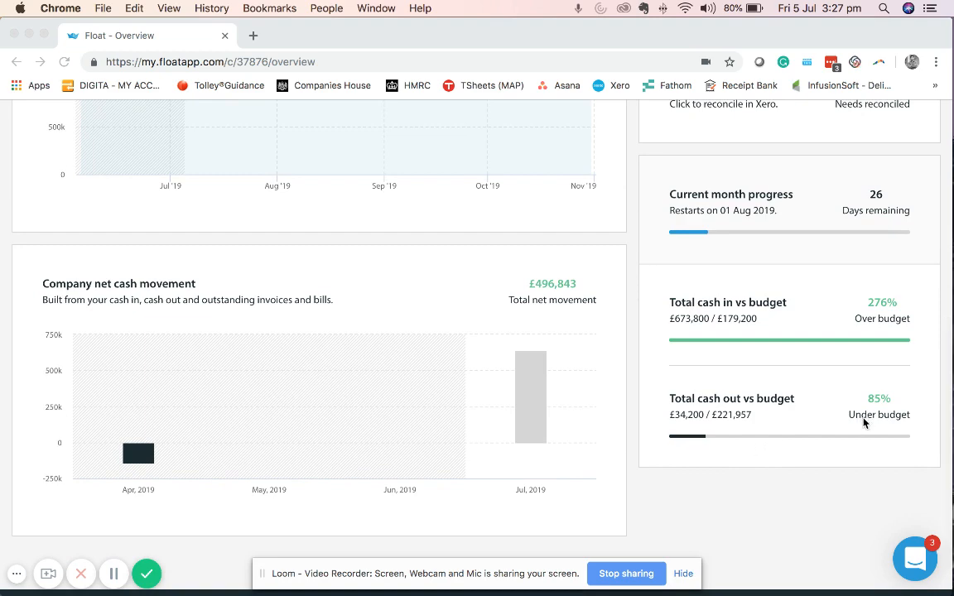
scroll(863, 423, "up", 6)
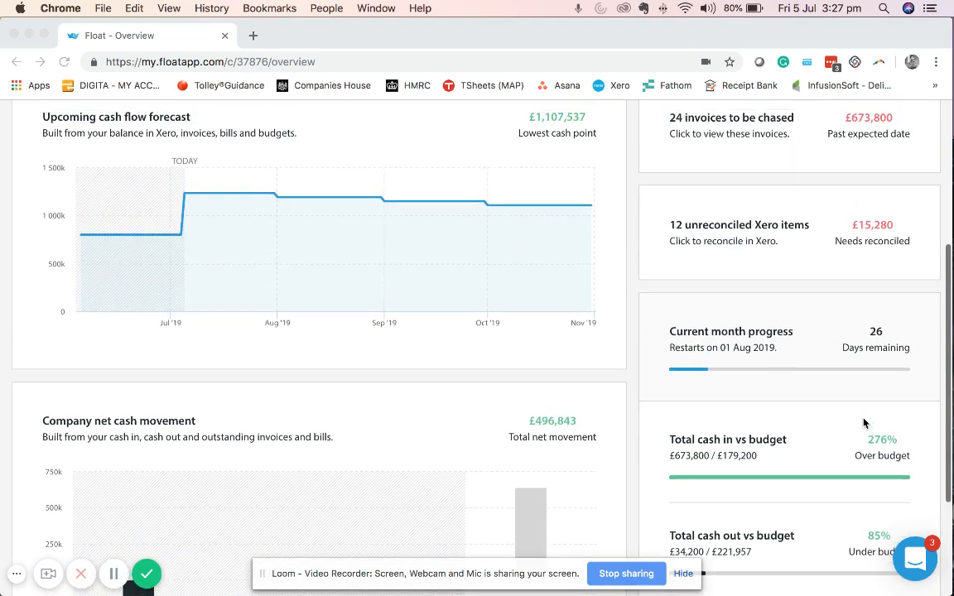
scroll(864, 424, "up", 3)
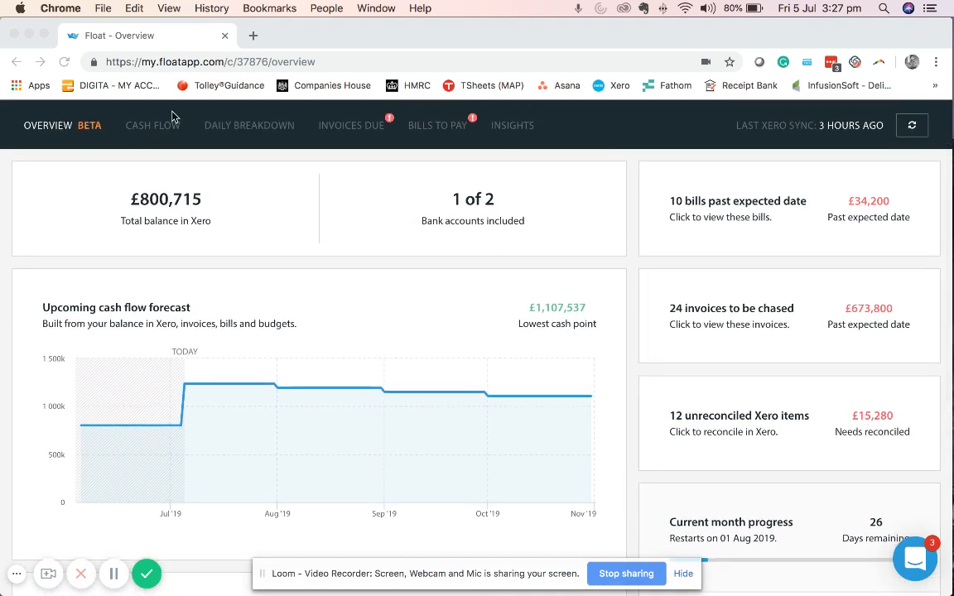
Step: Open the cash flow page and review the July 2019 actual-versus-budget figures in the Total Cash In and Total Cash Out rows
left_click(149, 128)
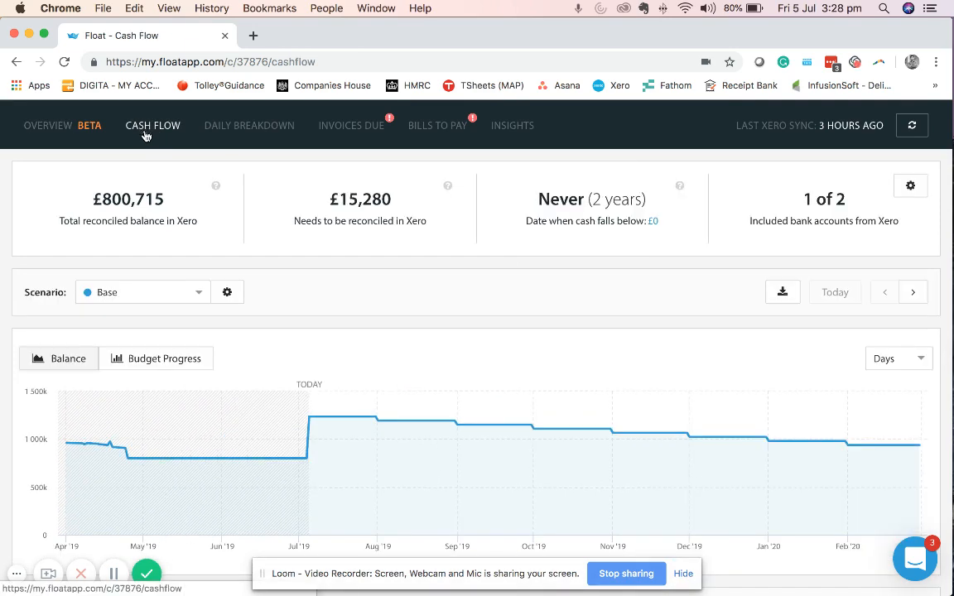
scroll(245, 448, "down", 1)
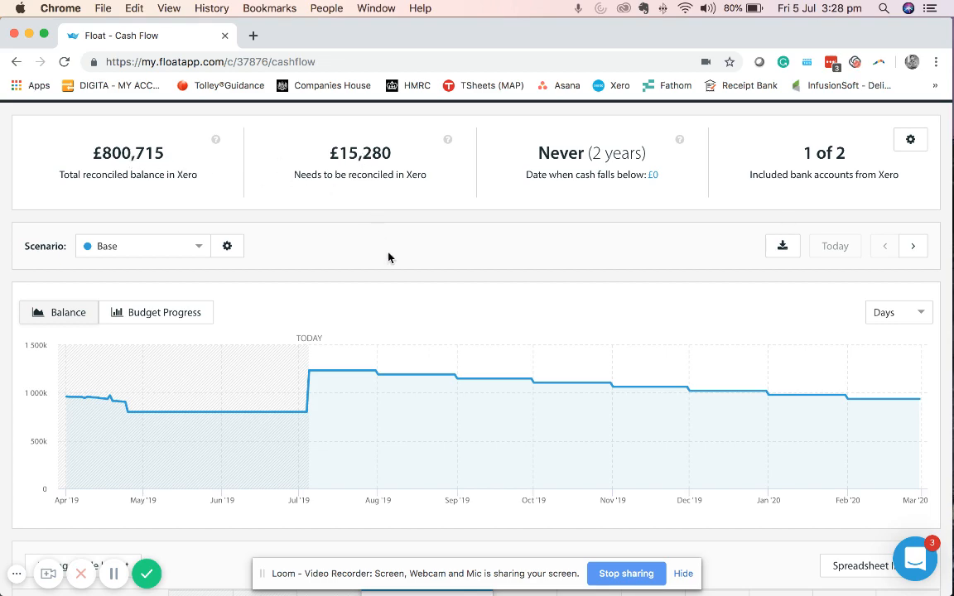
scroll(388, 257, "down", 4)
scroll(387, 257, "down", 5)
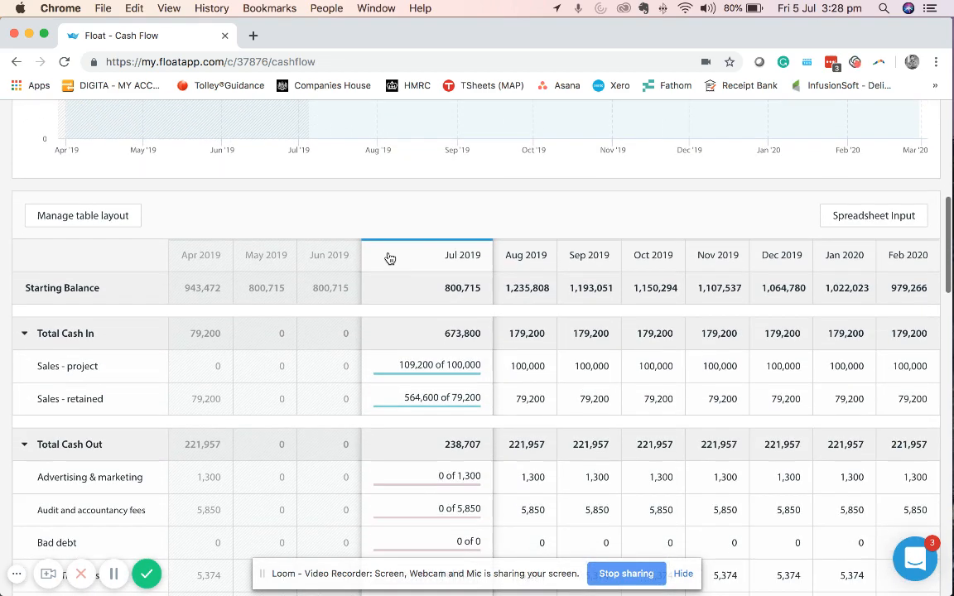
scroll(368, 386, "down", 4)
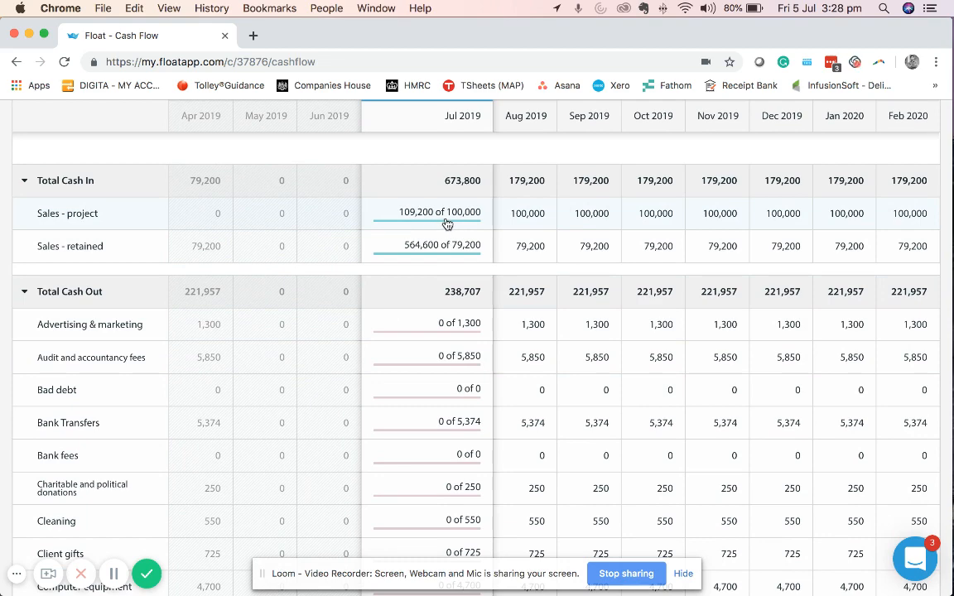
scroll(437, 351, "down", 3)
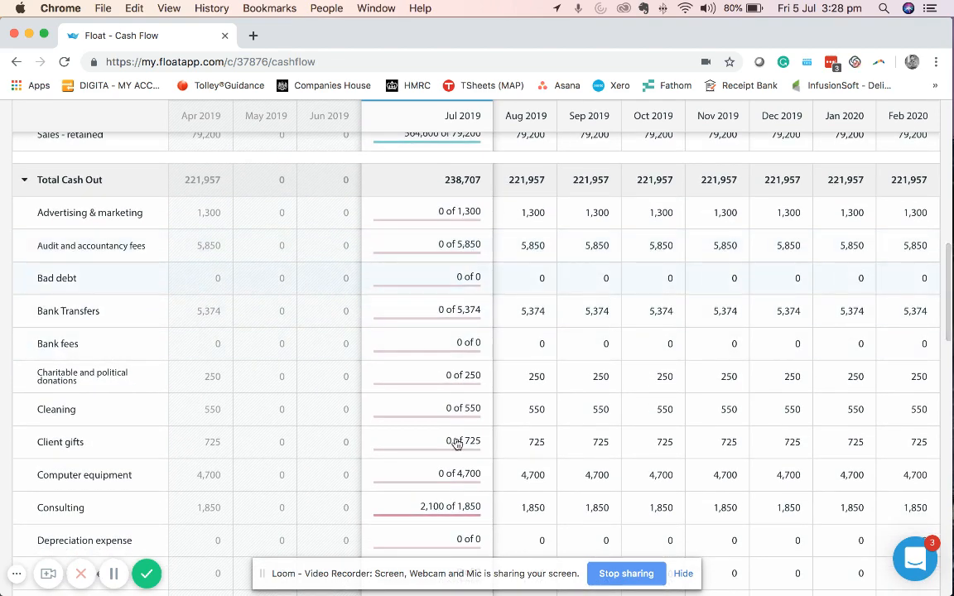
scroll(454, 443, "down", 2)
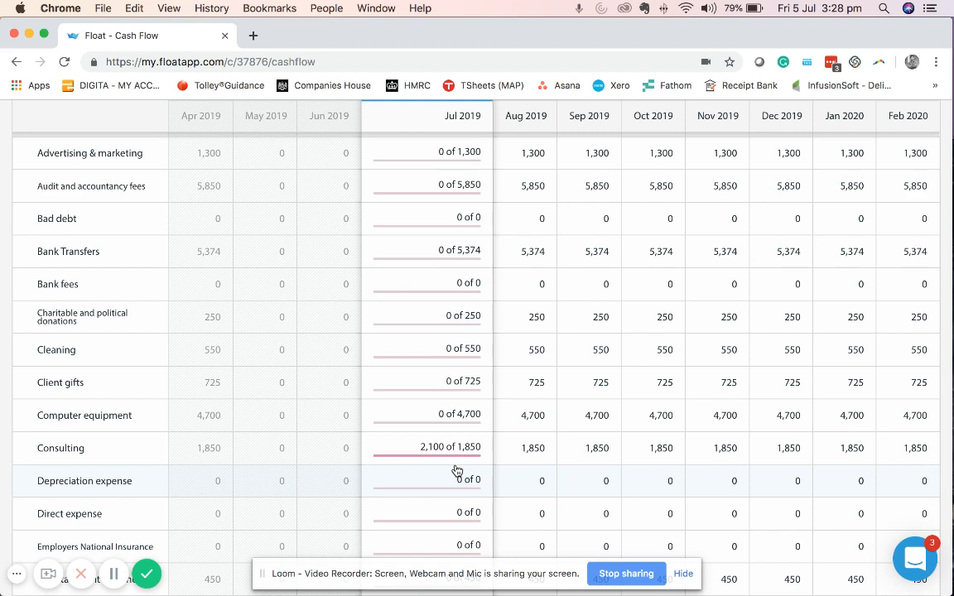
scroll(456, 471, "up", 5)
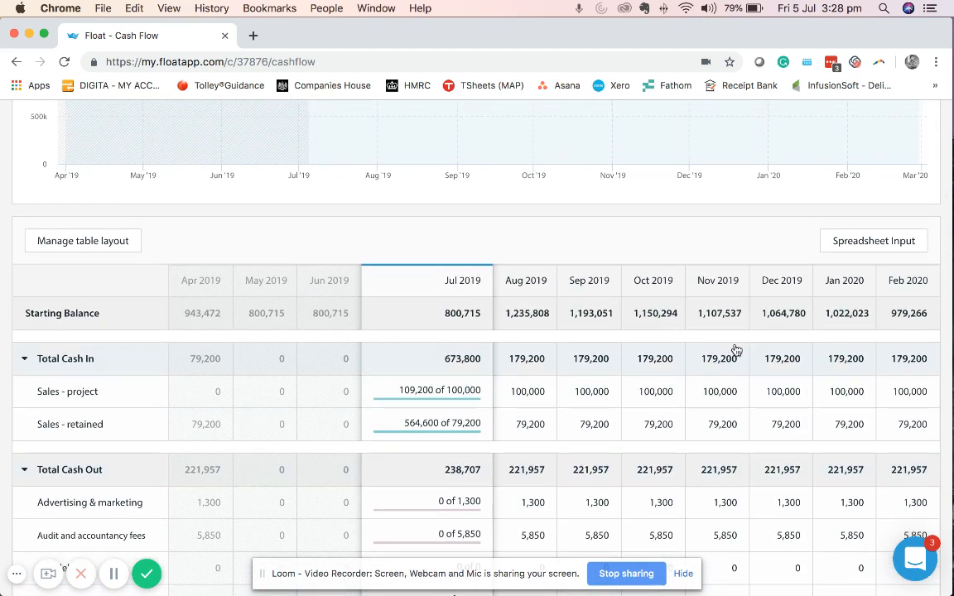
Step: View the Base scenario's monthly budgets in the spreadsheet input page, then close it without making changes
left_click(859, 250)
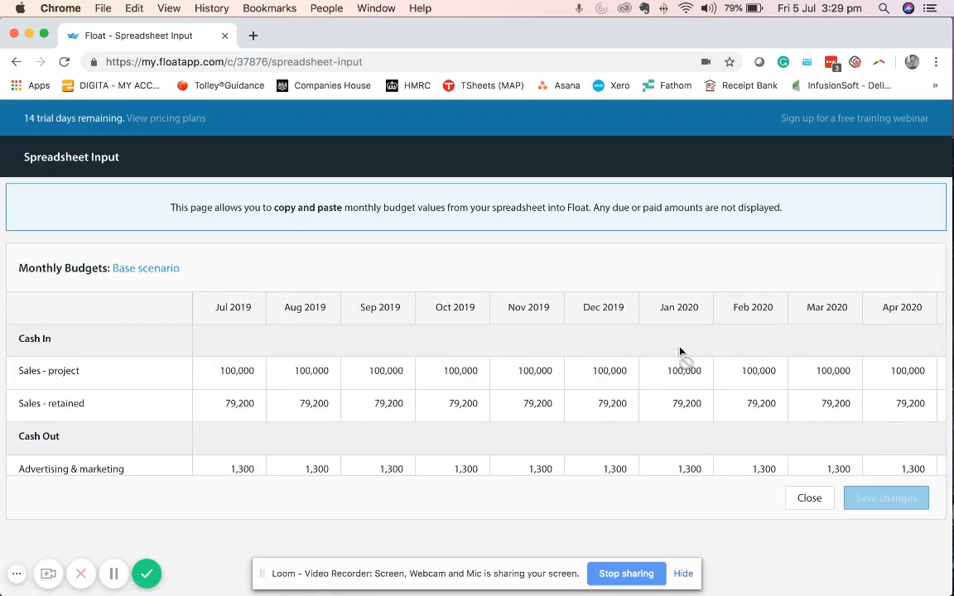
scroll(618, 365, "down", 2)
scroll(618, 369, "down", 2)
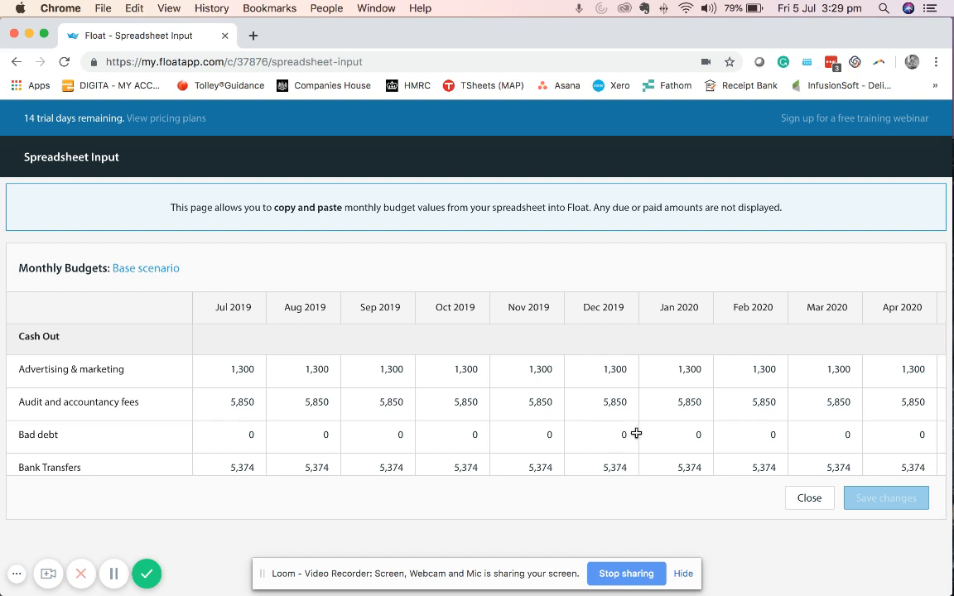
left_click(808, 497)
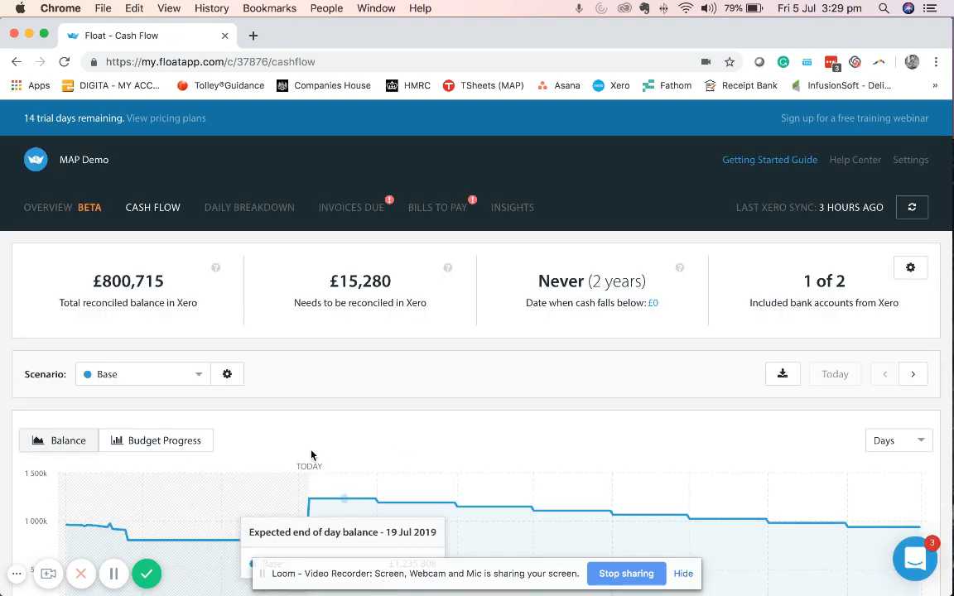
Step: Start a new July 2019 cash budget for Audit and accountancy fees, named Fees, with an amount of 1000
scroll(313, 454, "down", 5)
scroll(301, 451, "down", 4)
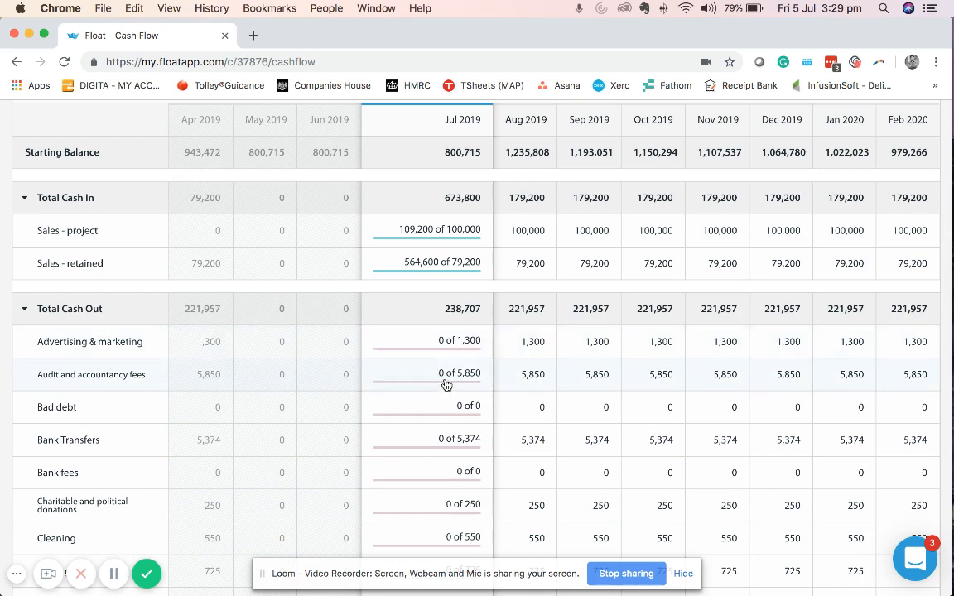
left_click(443, 381)
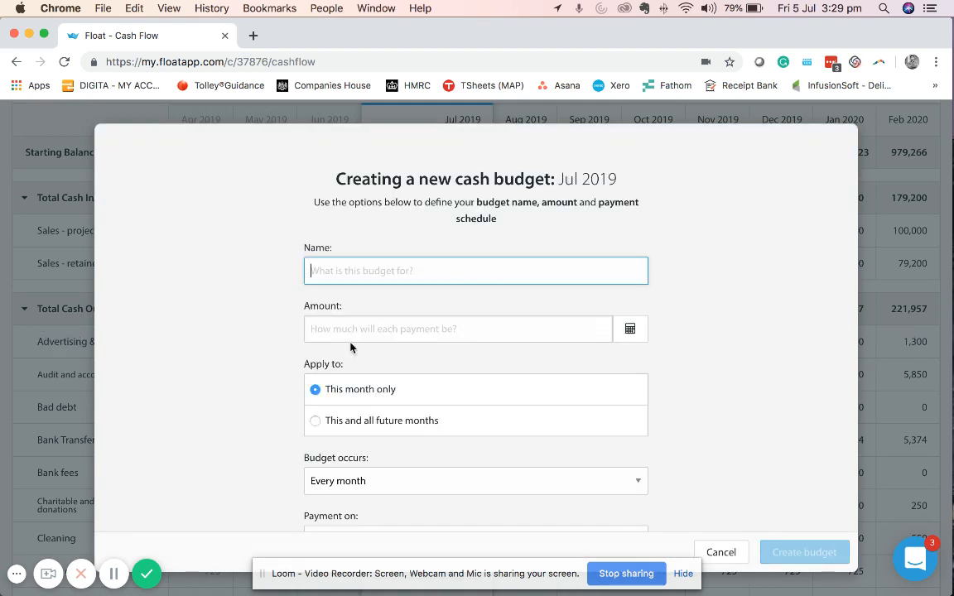
scroll(351, 347, "down", 1)
type("Fle")
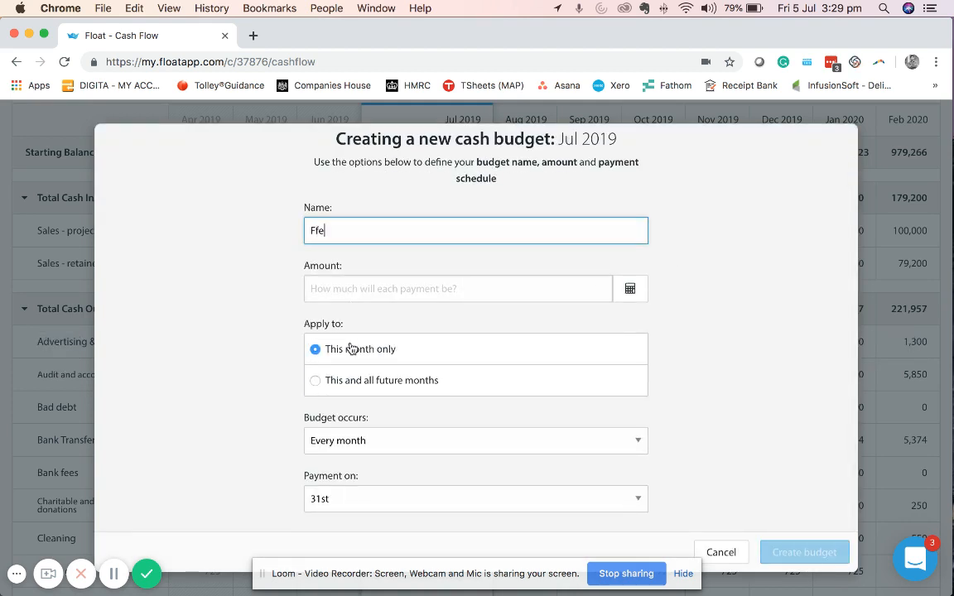
key("BackSpace")
key("BackSpace")
type("ees")
key("Tab")
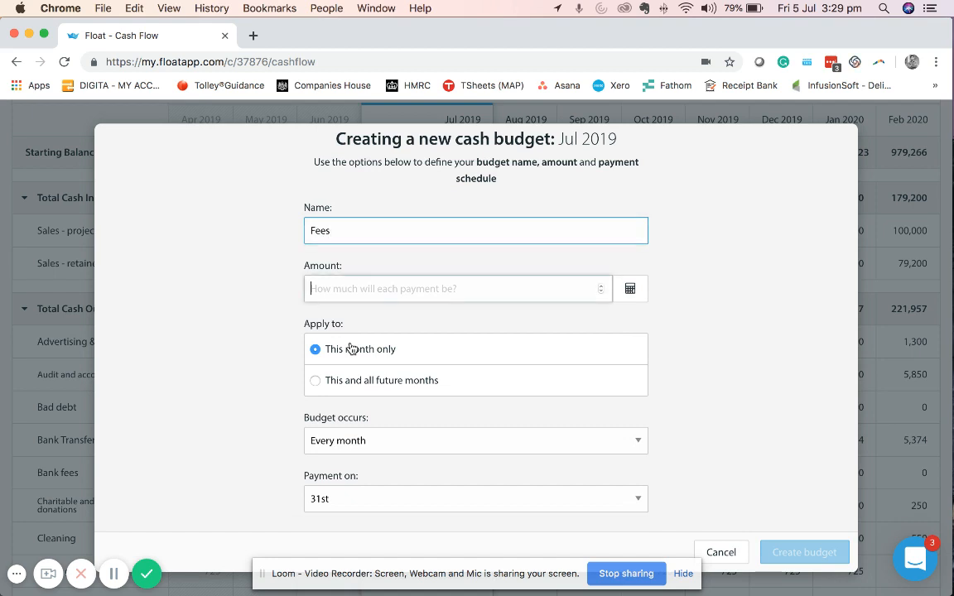
type("1000")
key("Tab")
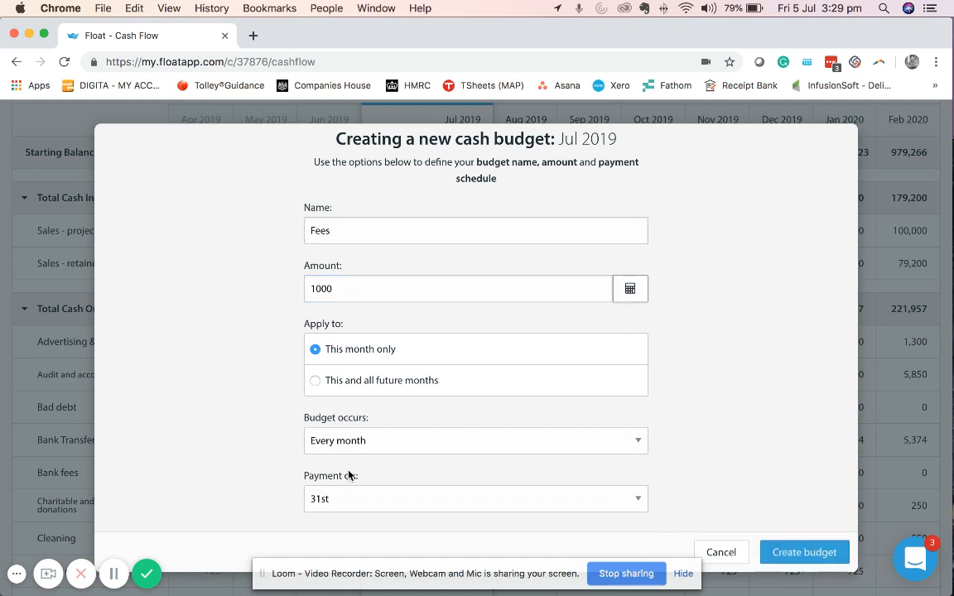
Step: Apply the budget to this and all future months with payment on the 1st, create it and close the account's budget details
left_click(365, 386)
left_click(357, 503)
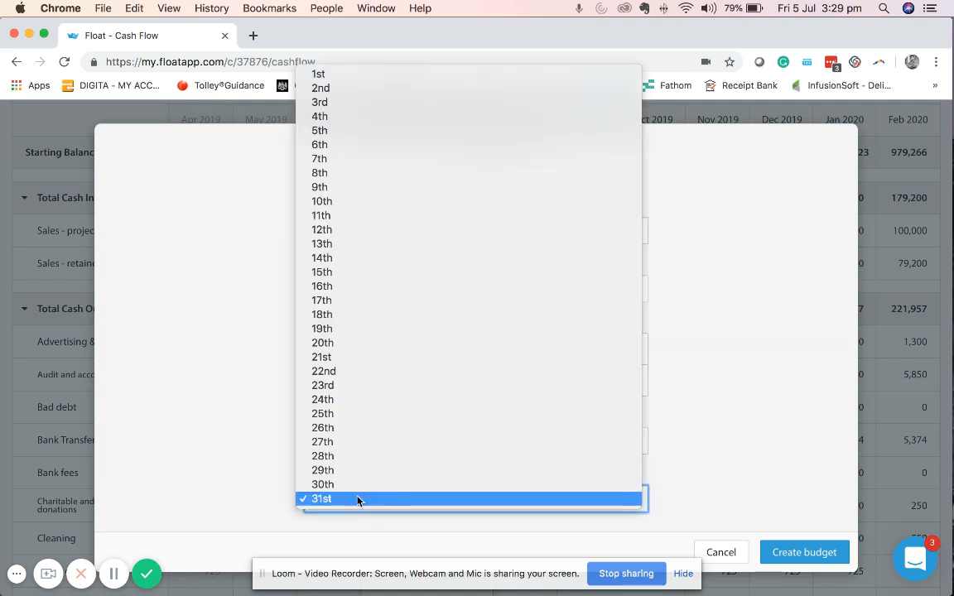
left_click(362, 75)
left_click(795, 554)
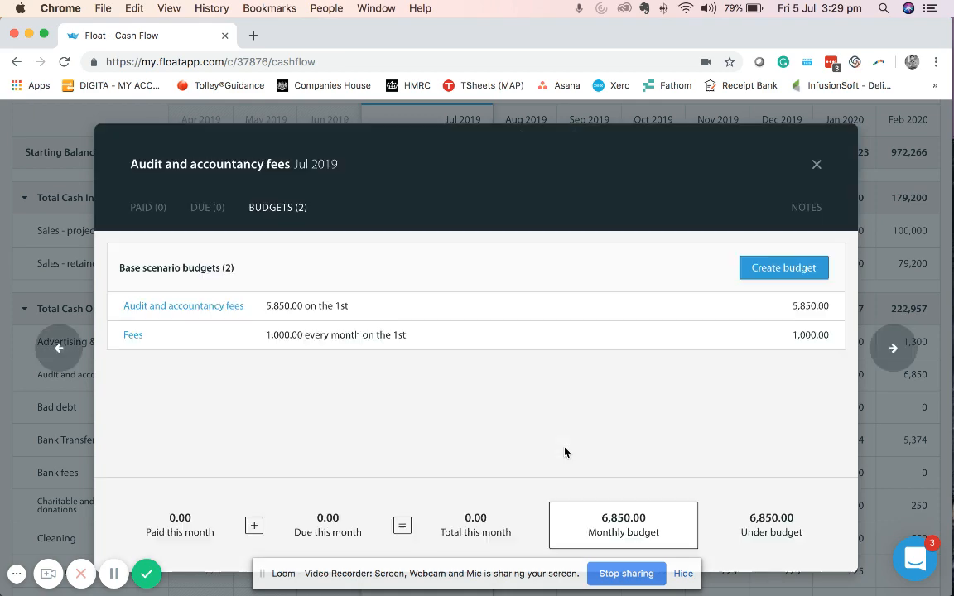
left_click(816, 165)
Step: Open the daily breakdown and review the cash incoming, cash outgoing and available cash entries from 05 Jul to 01 Aug 2019
scroll(413, 428, "down", 3)
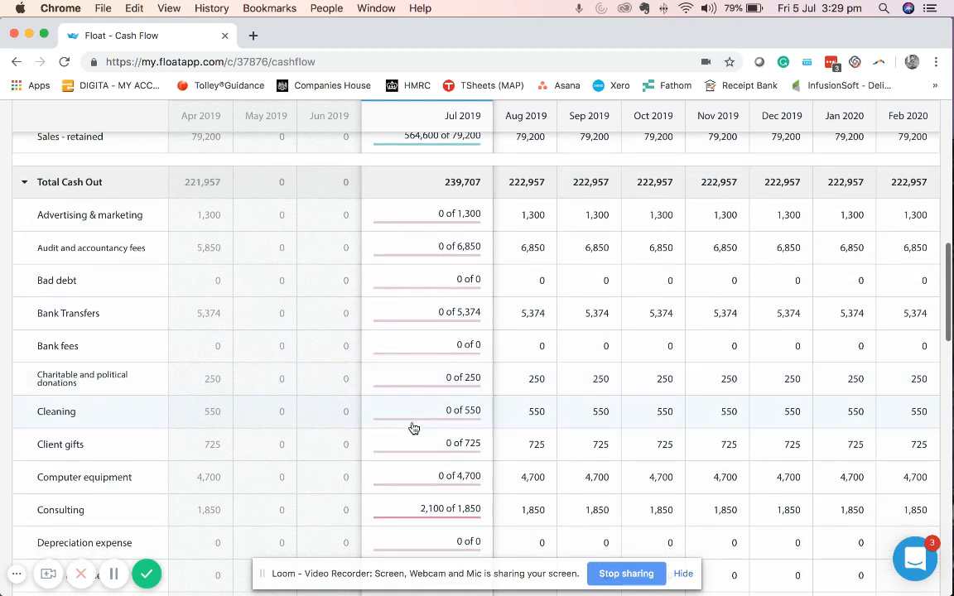
scroll(436, 496, "down", 1)
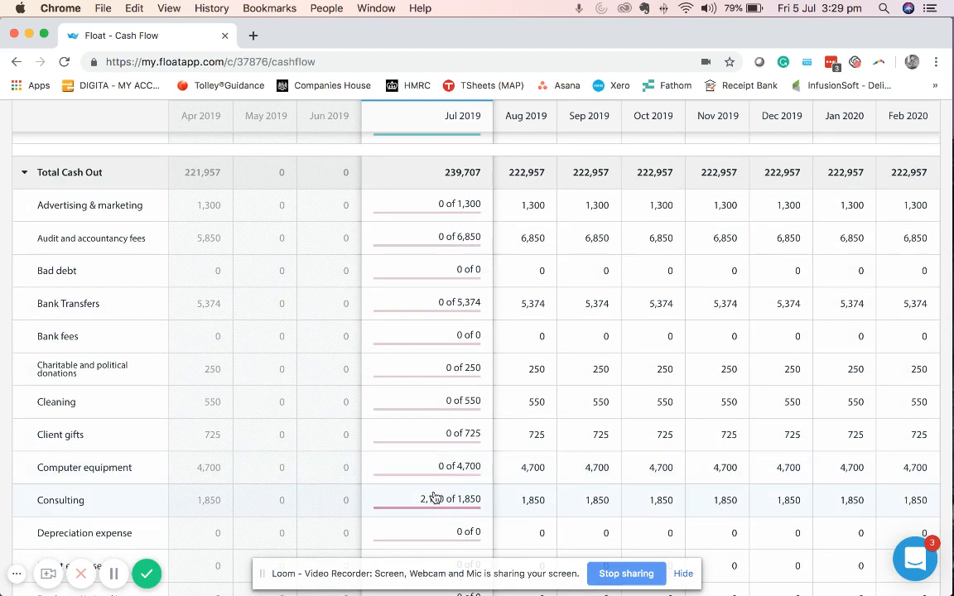
scroll(436, 497, "up", 10)
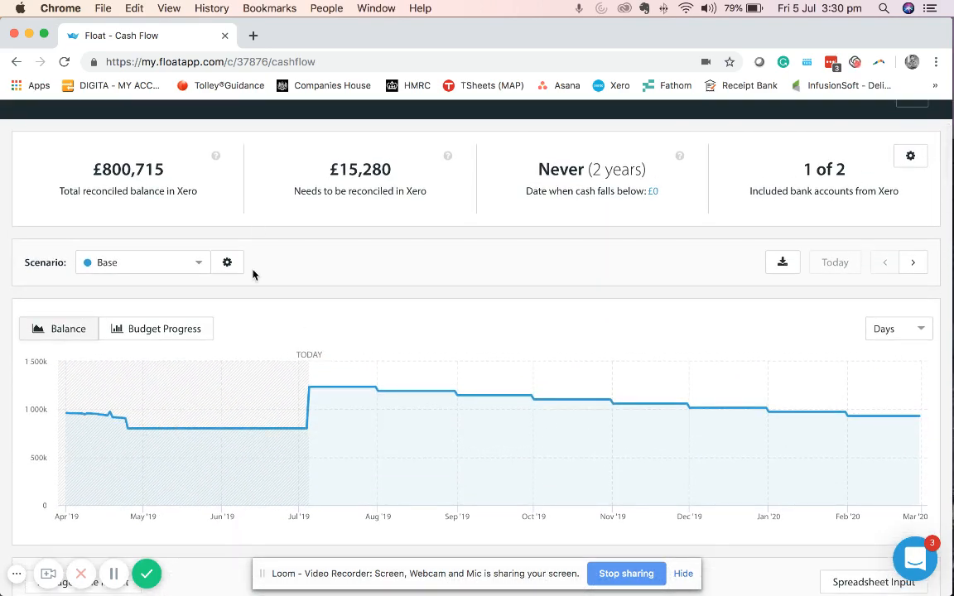
scroll(254, 207, "up", 3)
left_click(254, 202)
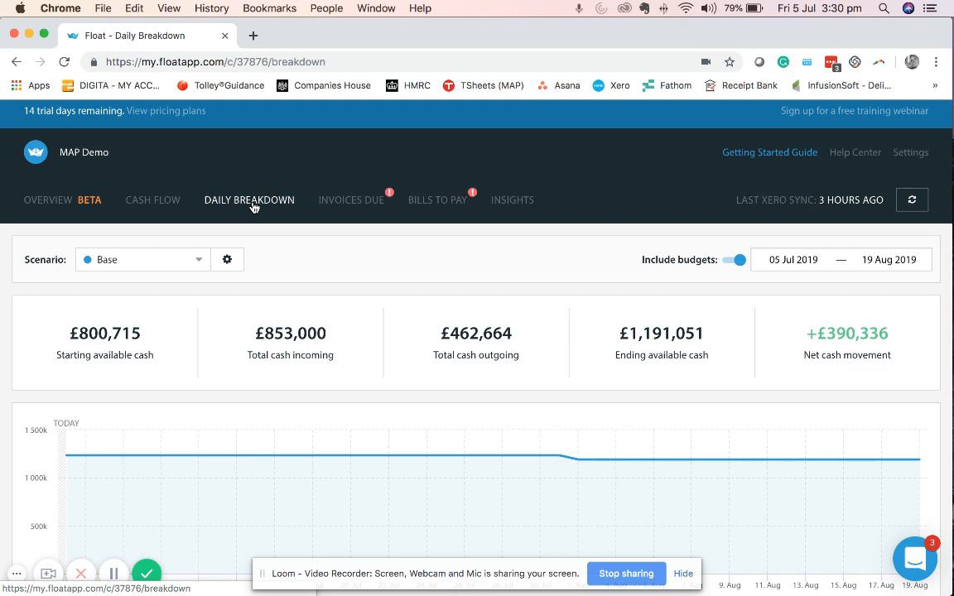
scroll(286, 404, "down", 5)
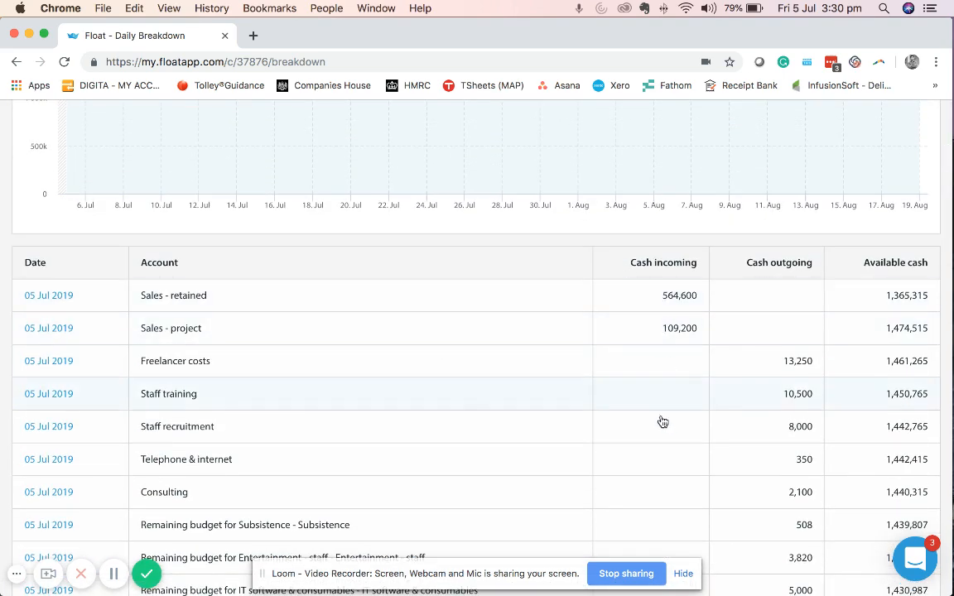
scroll(660, 456, "down", 5)
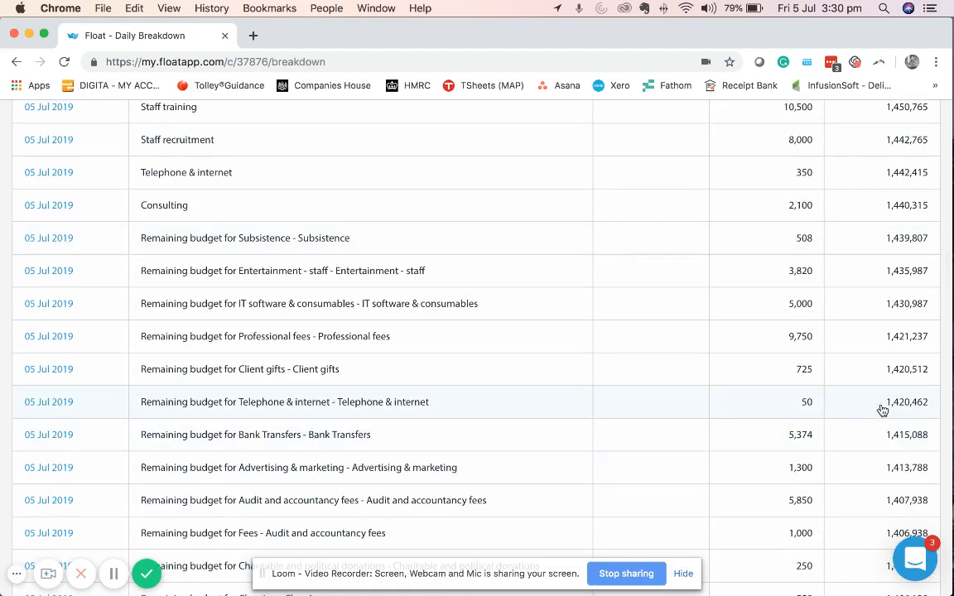
scroll(865, 432, "down", 10)
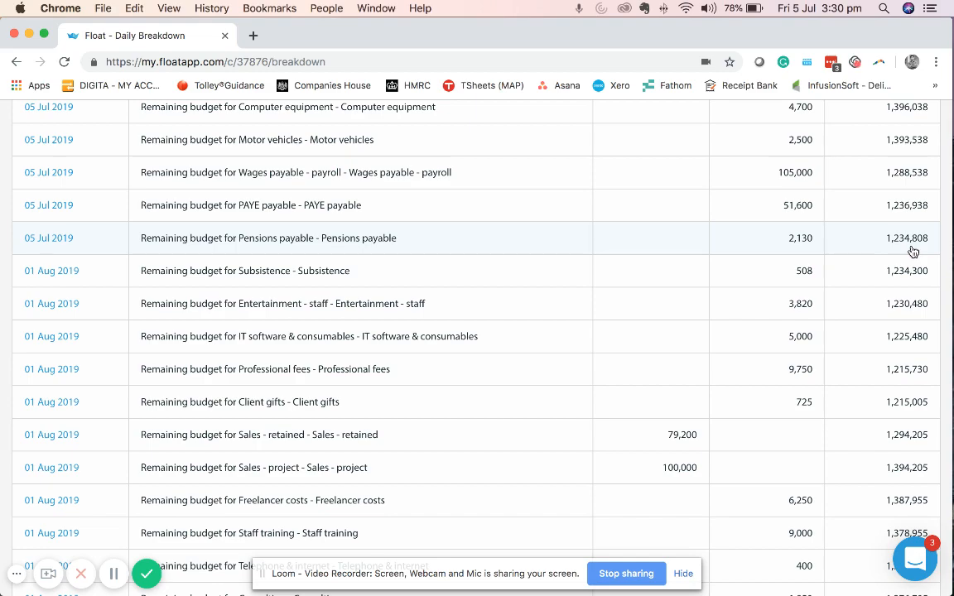
scroll(913, 251, "up", 15)
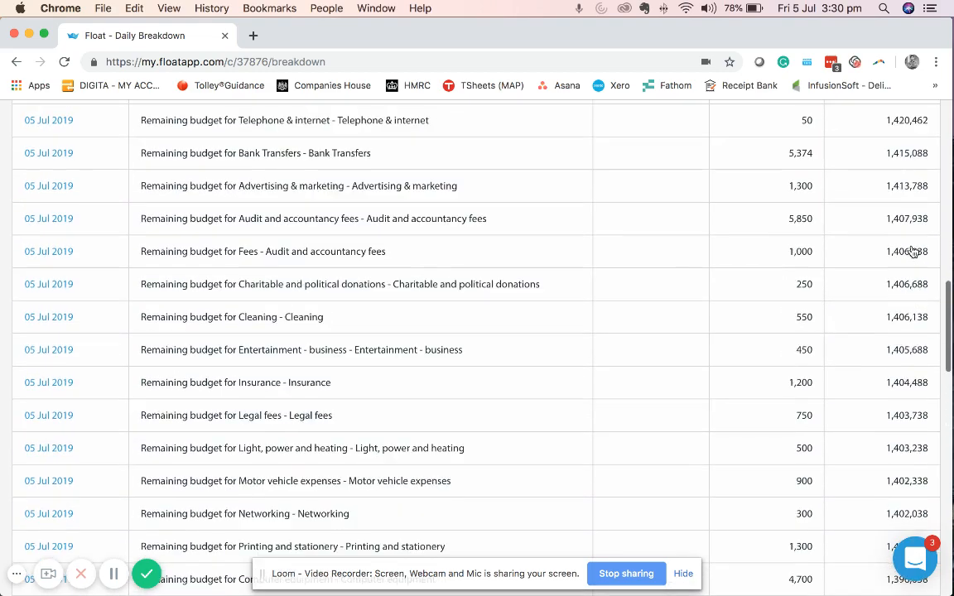
Step: Open the invoices due page and review the outstanding invoices' expected dates, original due dates, amounts and overdue status
scroll(913, 251, "up", 10)
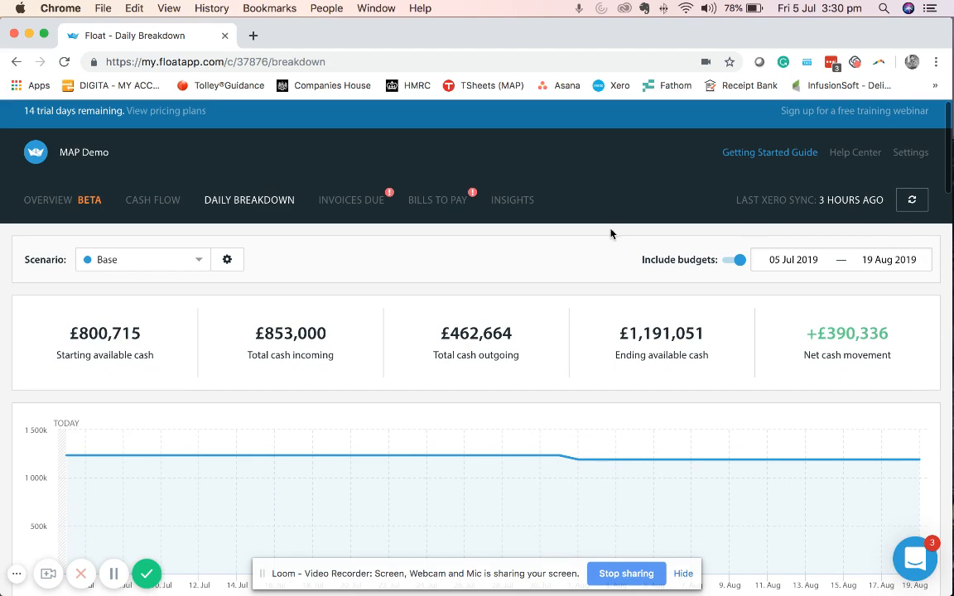
left_click(342, 206)
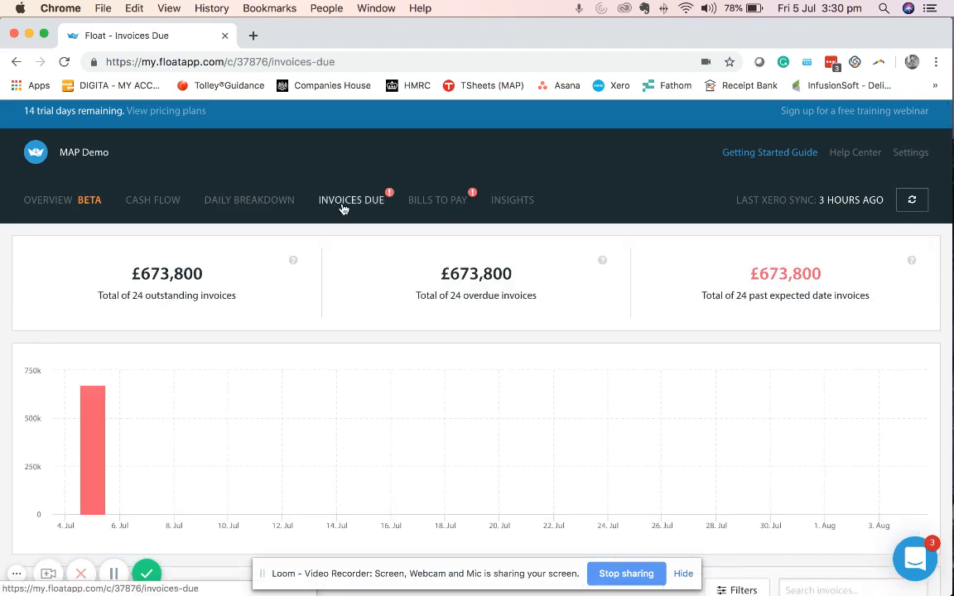
scroll(318, 348, "down", 1)
scroll(318, 348, "down", 6)
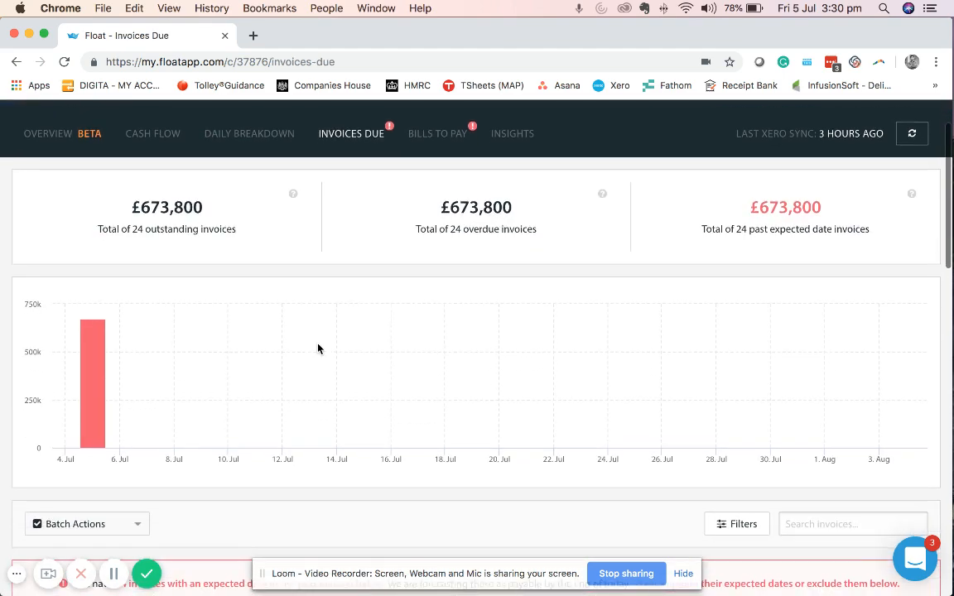
scroll(318, 348, "down", 7)
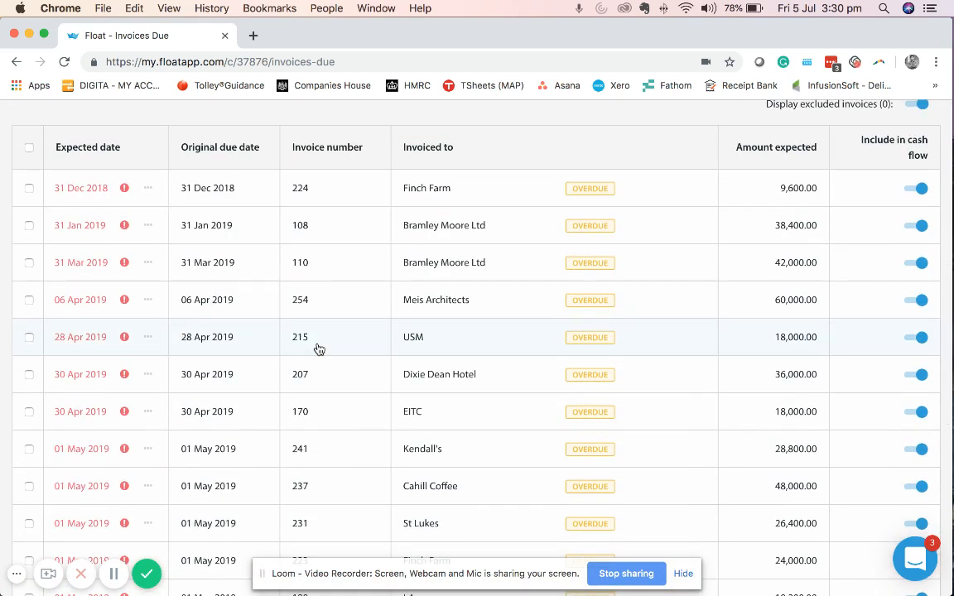
scroll(318, 349, "down", 2)
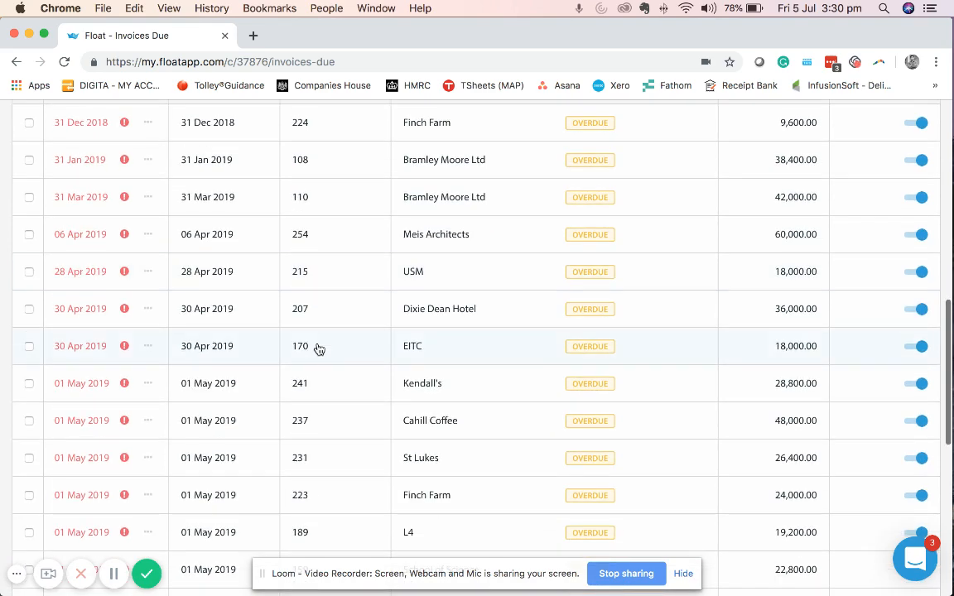
scroll(288, 442, "up", 3)
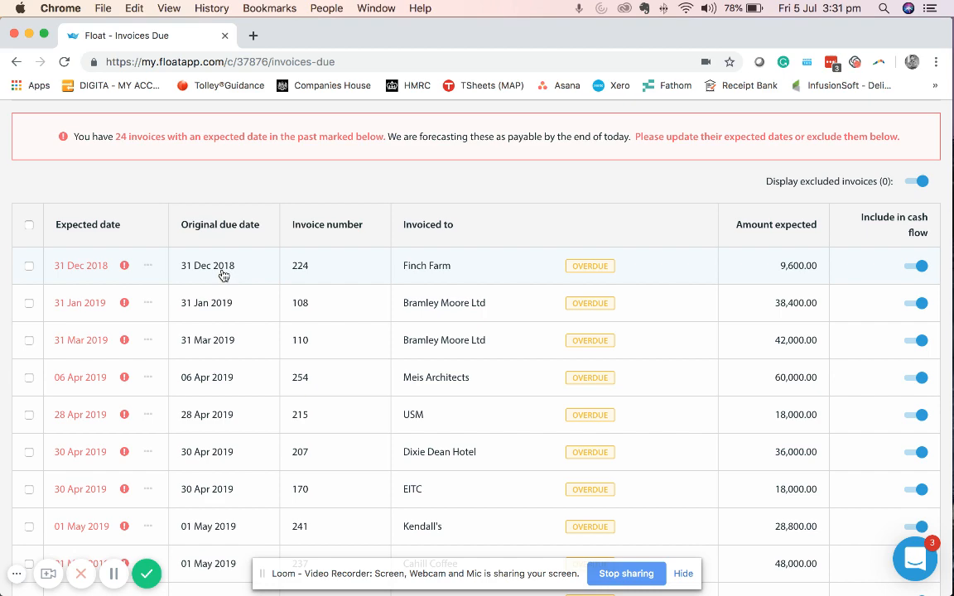
scroll(221, 275, "up", 10)
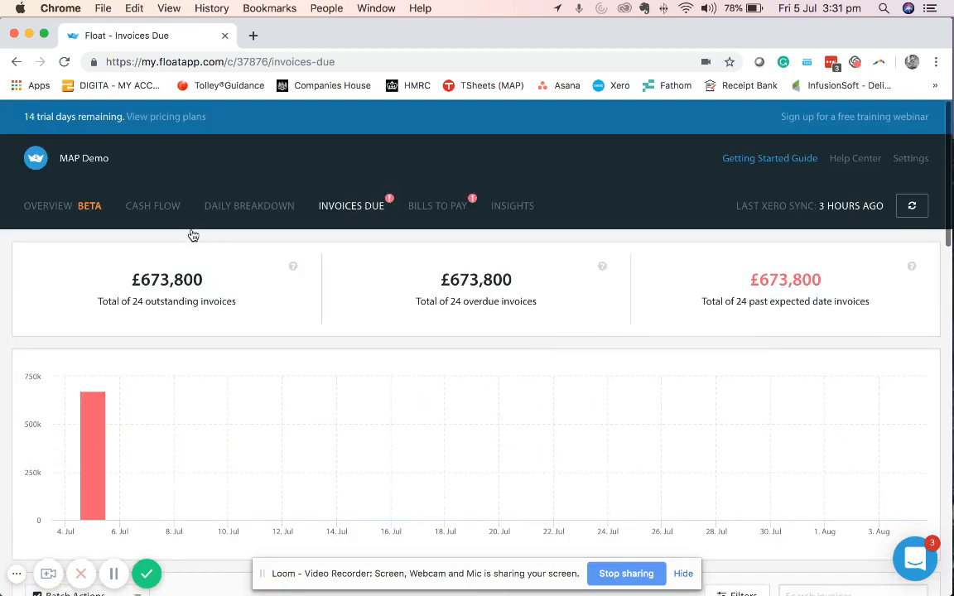
Step: Set the expected date of the Finch Farm invoice originally due 31 Dec 2018 to the specific date 04 Jan 2019 and save it
scroll(209, 351, "down", 10)
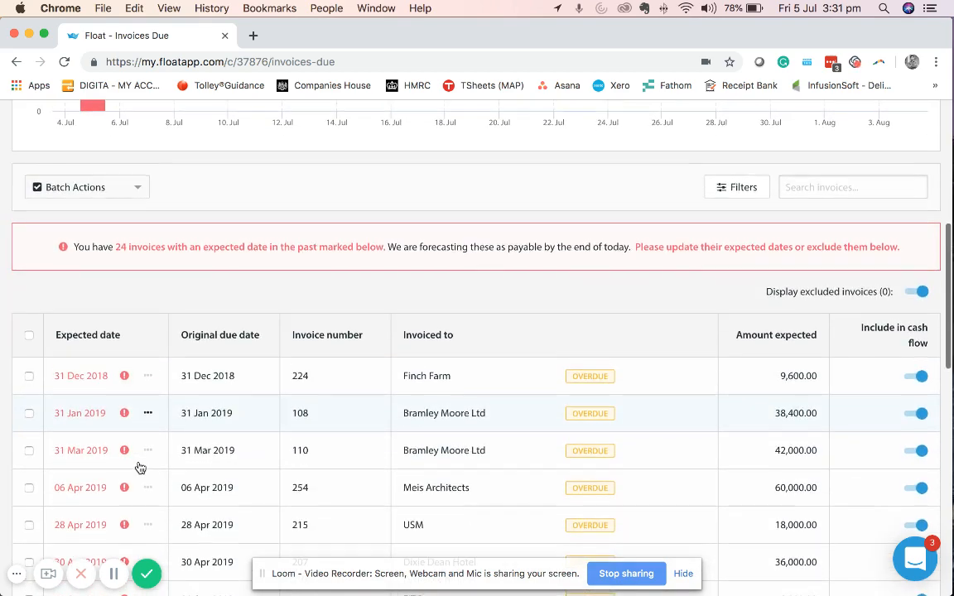
scroll(138, 440, "down", 5)
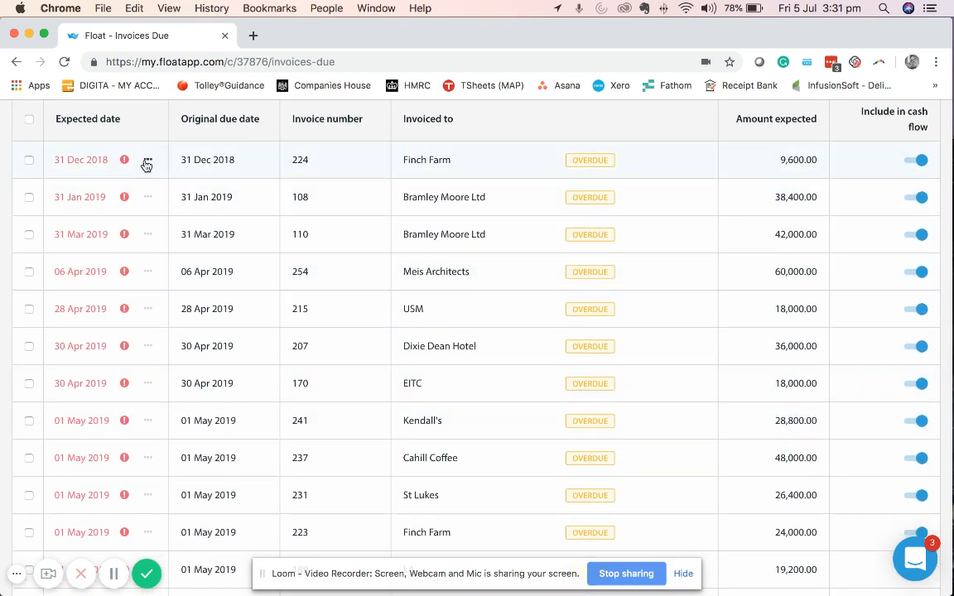
left_click(146, 162)
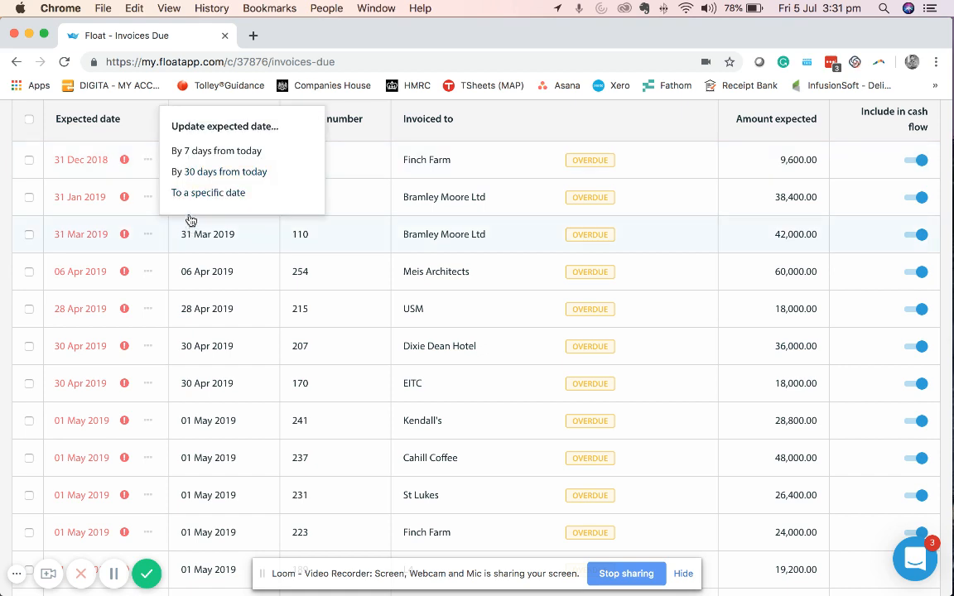
left_click(203, 194)
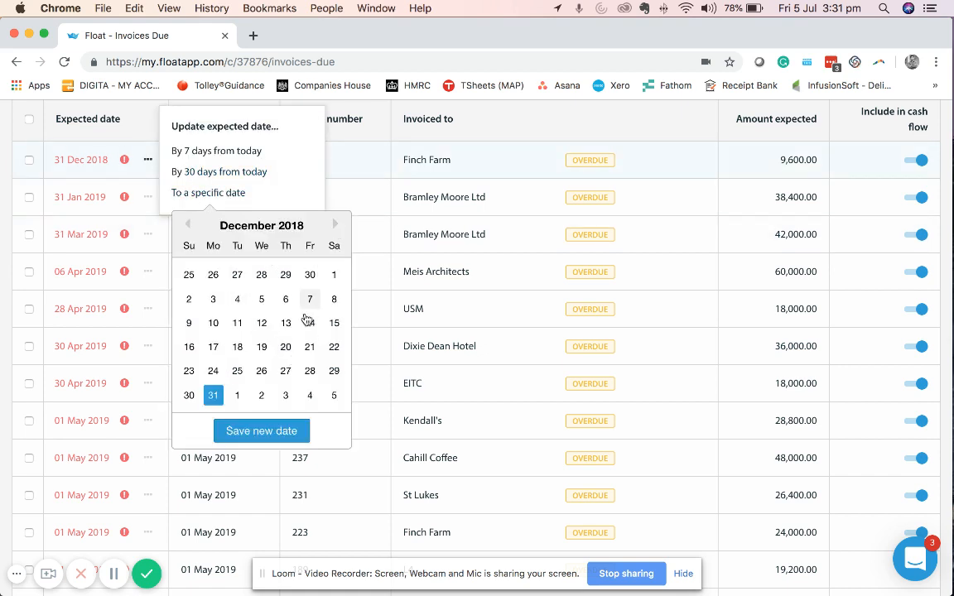
left_click(310, 395)
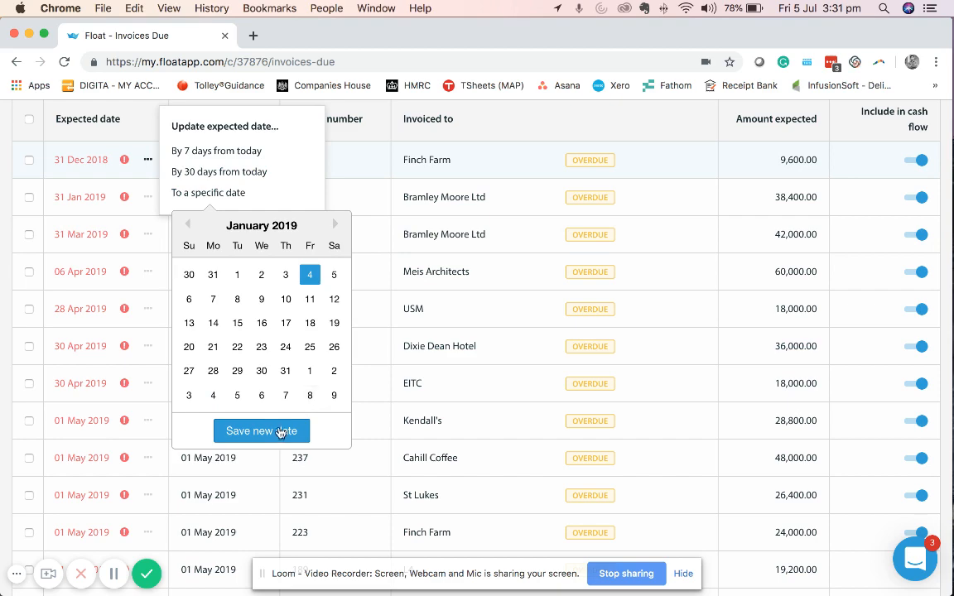
left_click(280, 432)
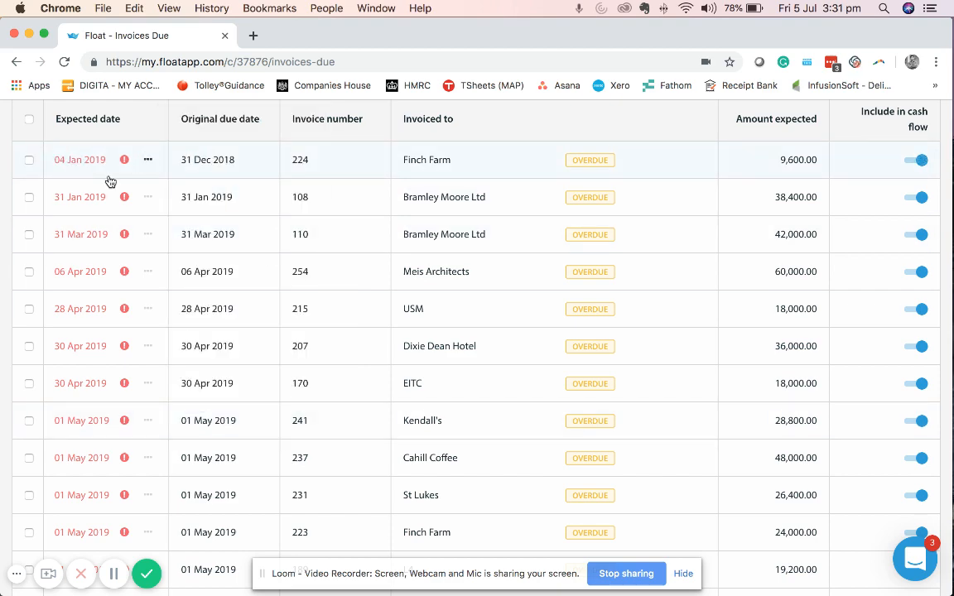
Step: Open the bills to pay page and review the outstanding bills' expected dates, suppliers and amounts
scroll(110, 181, "up", 10)
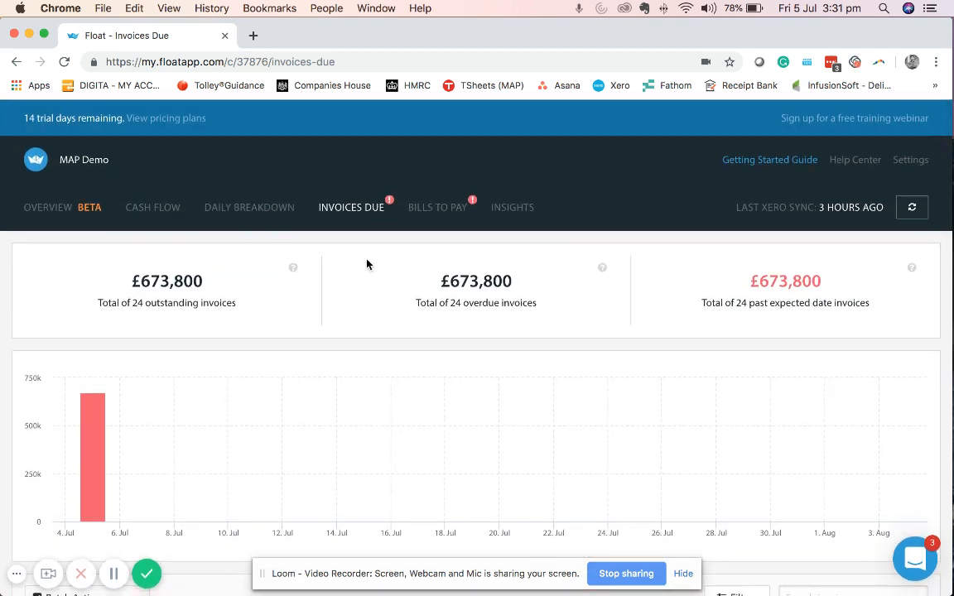
left_click(434, 216)
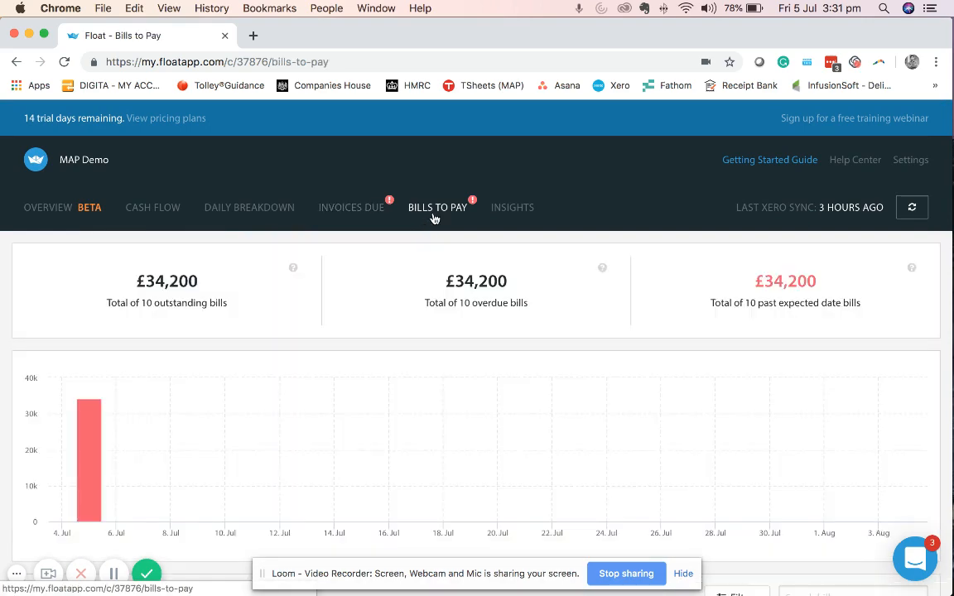
scroll(420, 393, "down", 5)
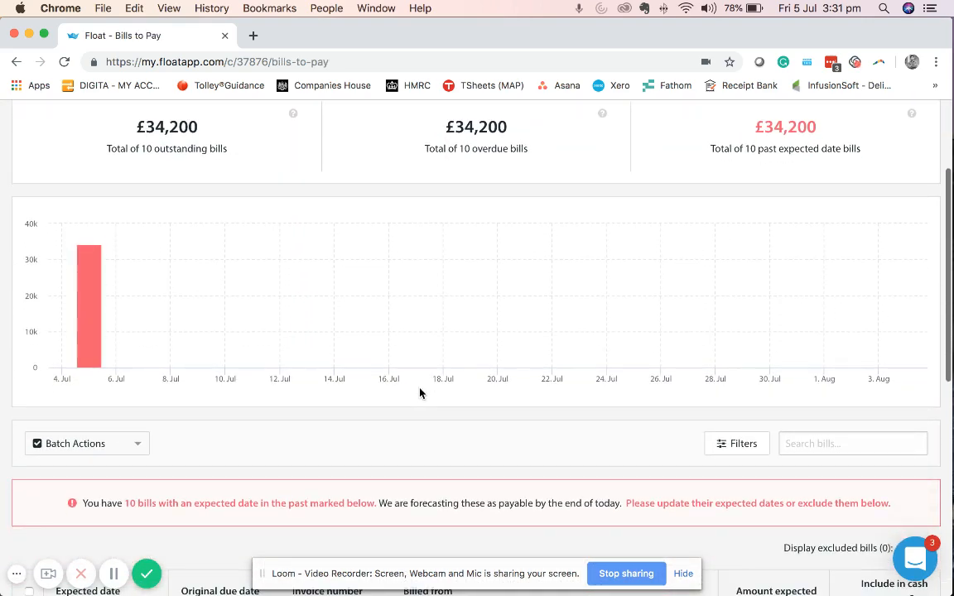
scroll(420, 392, "down", 5)
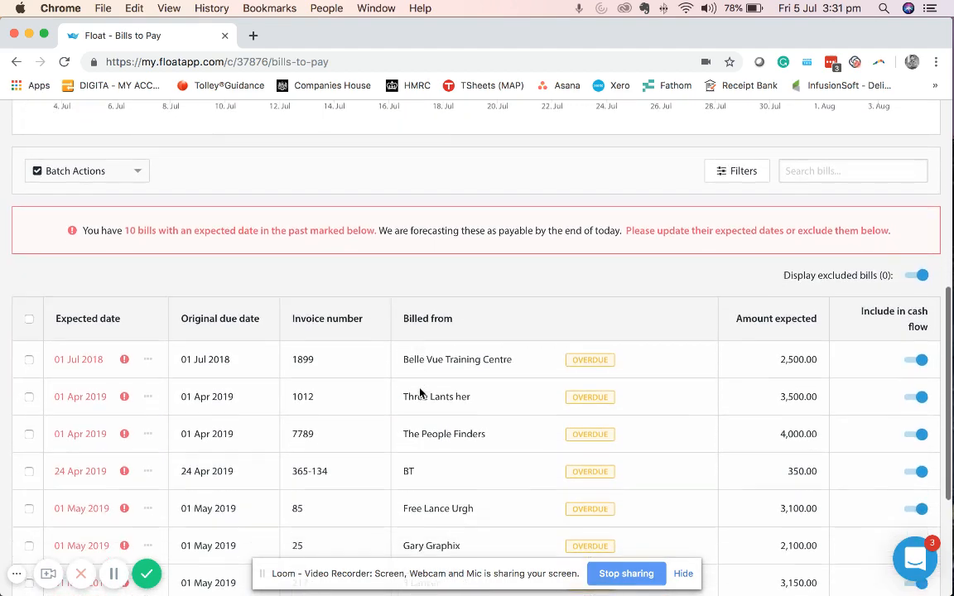
scroll(420, 392, "down", 2)
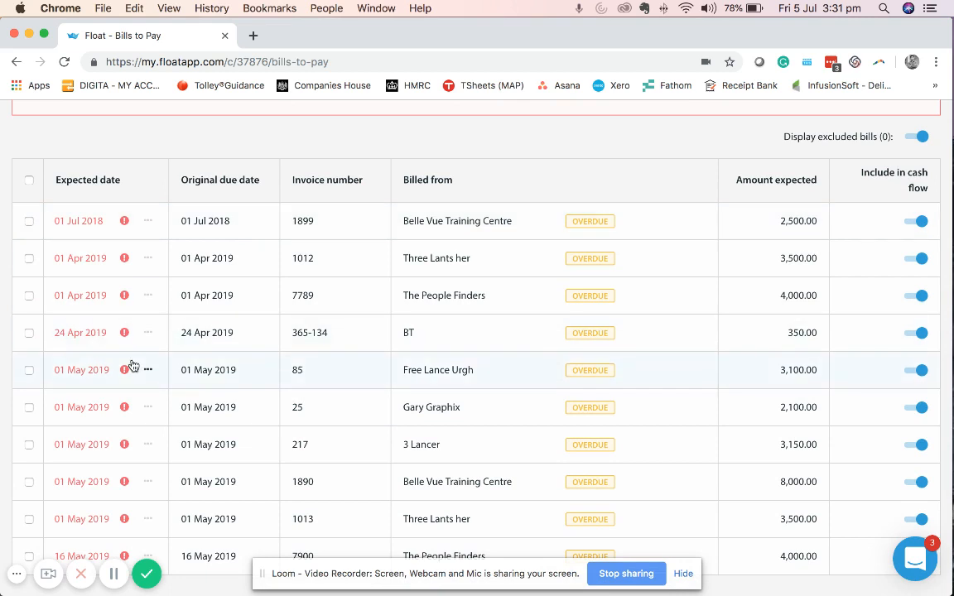
scroll(132, 365, "up", 1)
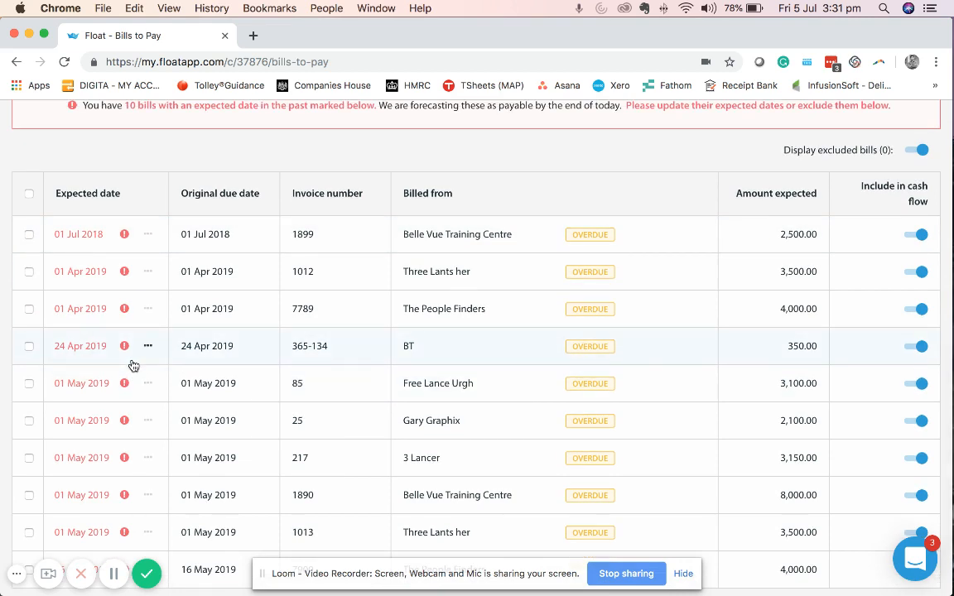
Step: Return to the cash flow page and review the July 2019 actuals against budget for cash in and cash out, plus the balance chart
scroll(133, 365, "up", 10)
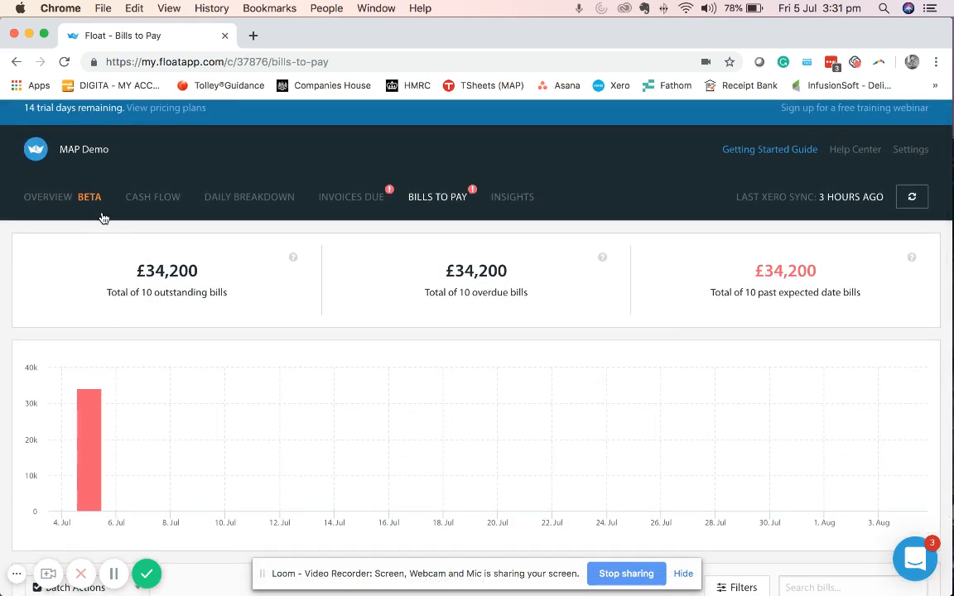
left_click(144, 203)
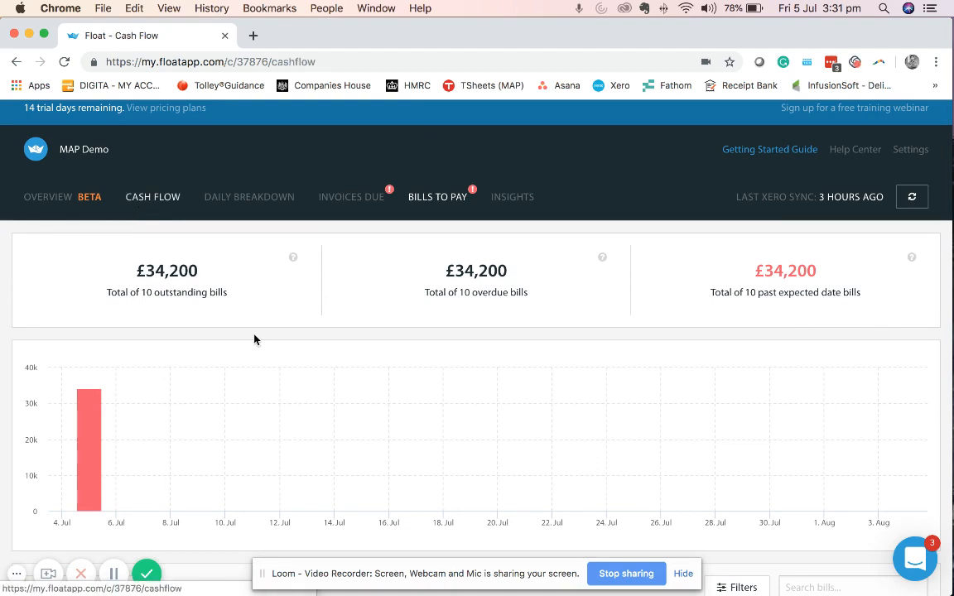
scroll(273, 455, "down", 10)
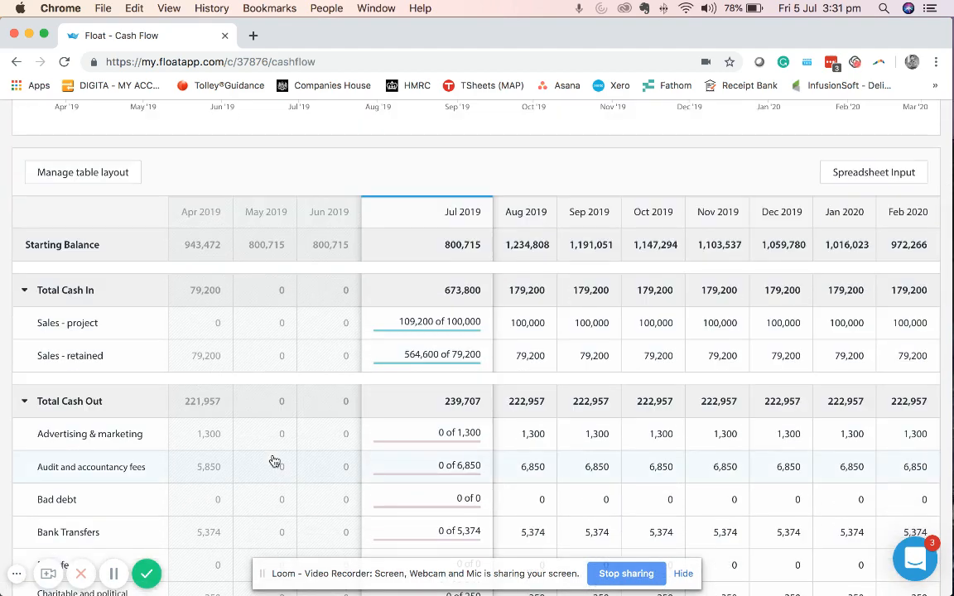
scroll(347, 469, "down", 4)
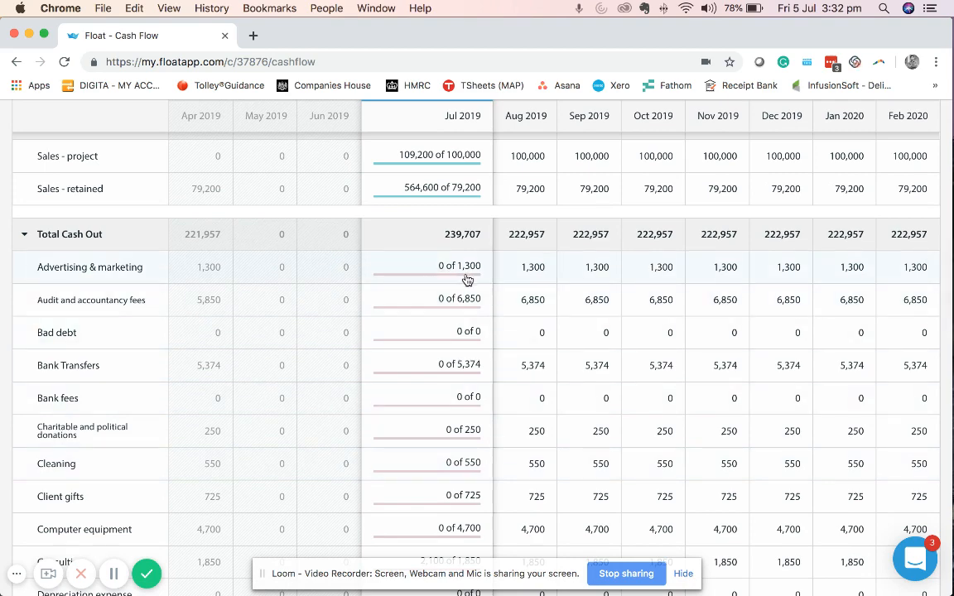
scroll(470, 279, "up", 2)
scroll(470, 279, "down", 1)
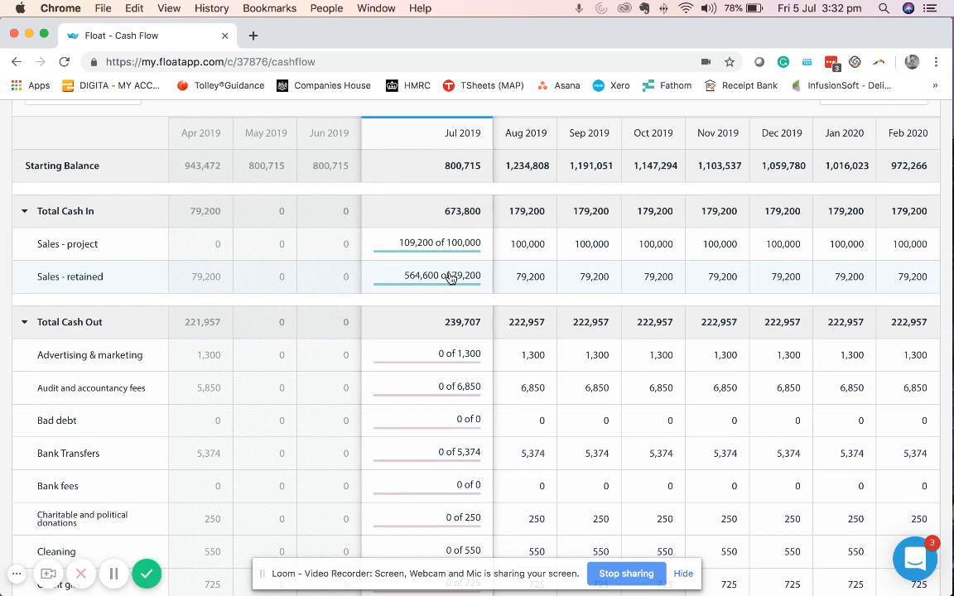
scroll(450, 278, "up", 5)
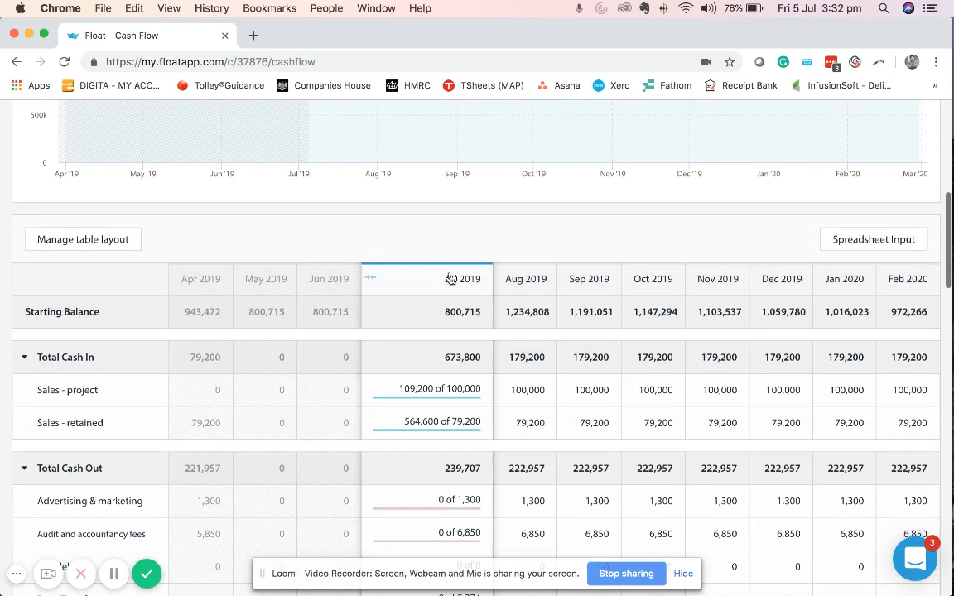
scroll(450, 279, "up", 8)
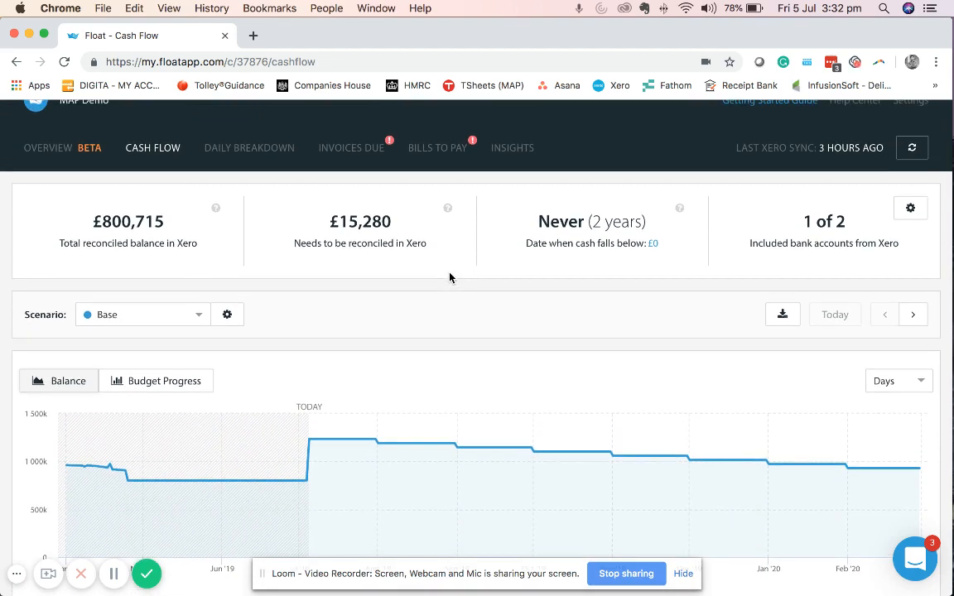
Step: Open the Accounts to watch (cash out) insight, review the over-budget accounts for the last 3 months, and return to the insights list
scroll(449, 278, "up", 1)
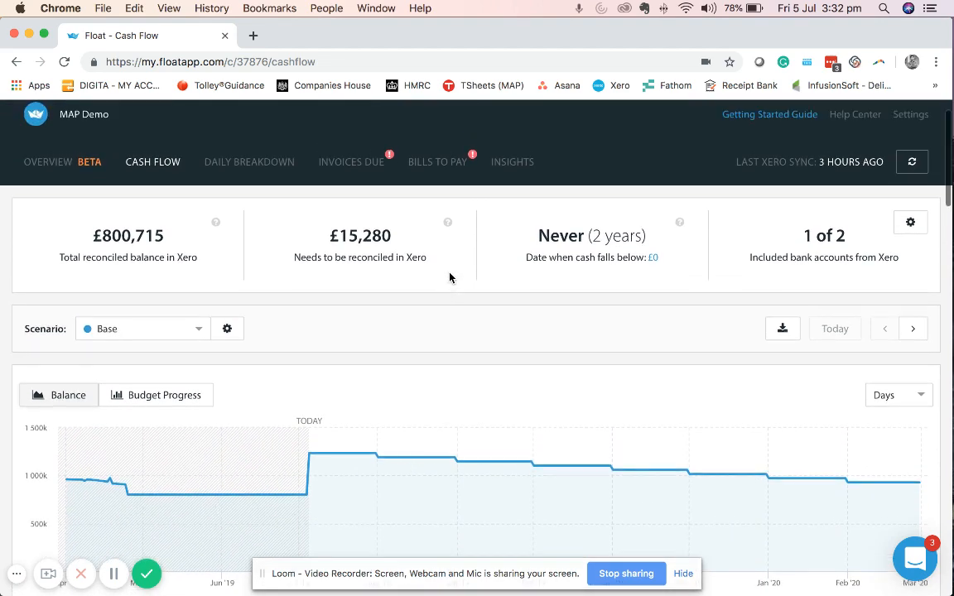
left_click(509, 165)
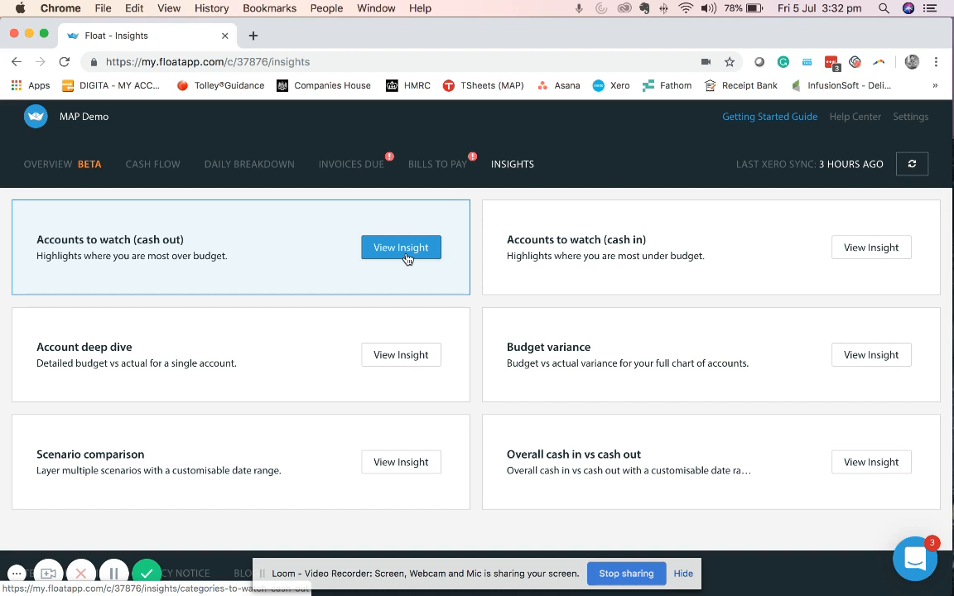
left_click(407, 259)
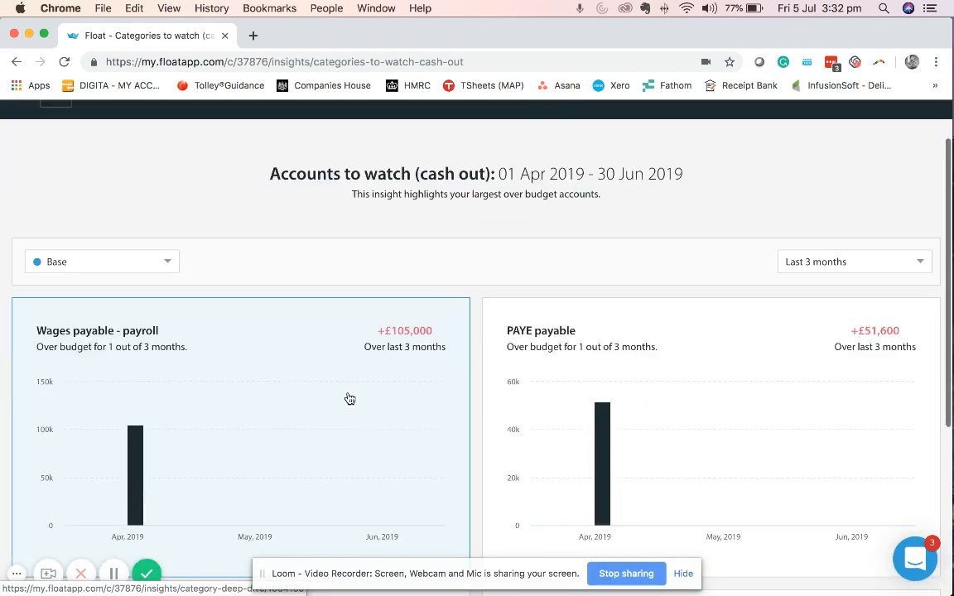
scroll(348, 398, "down", 1)
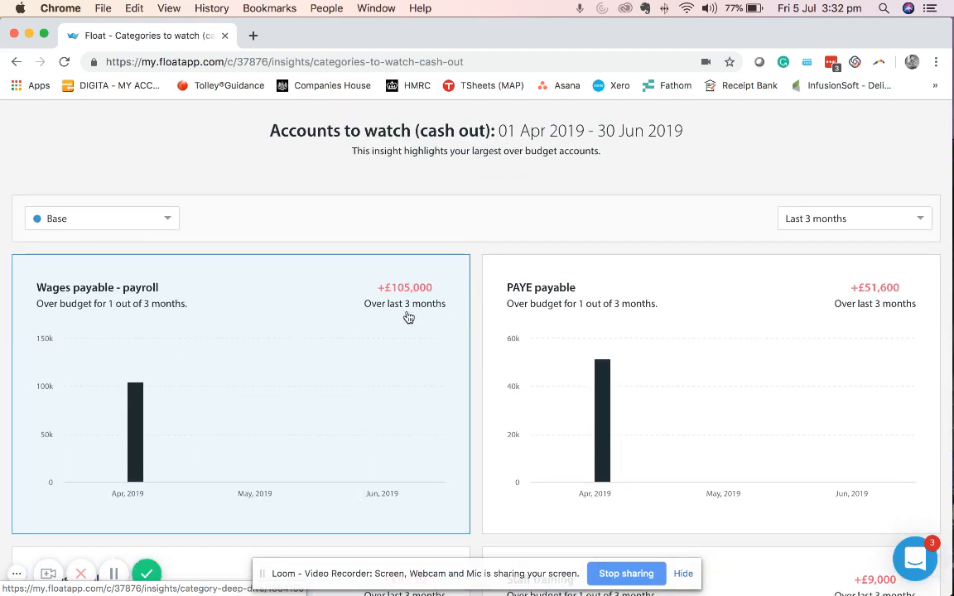
scroll(550, 410, "down", 1)
scroll(553, 414, "down", 5)
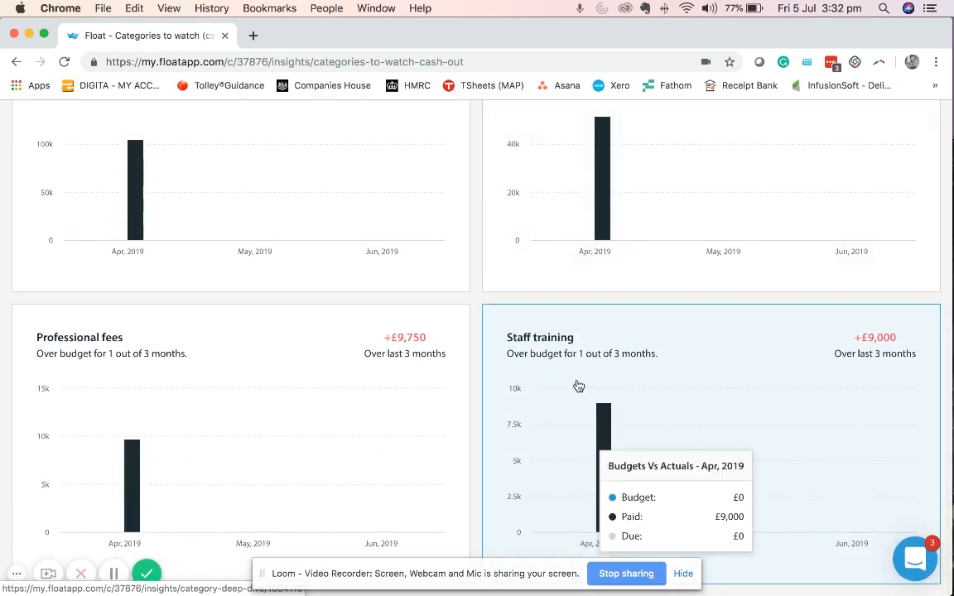
scroll(570, 392, "up", 8)
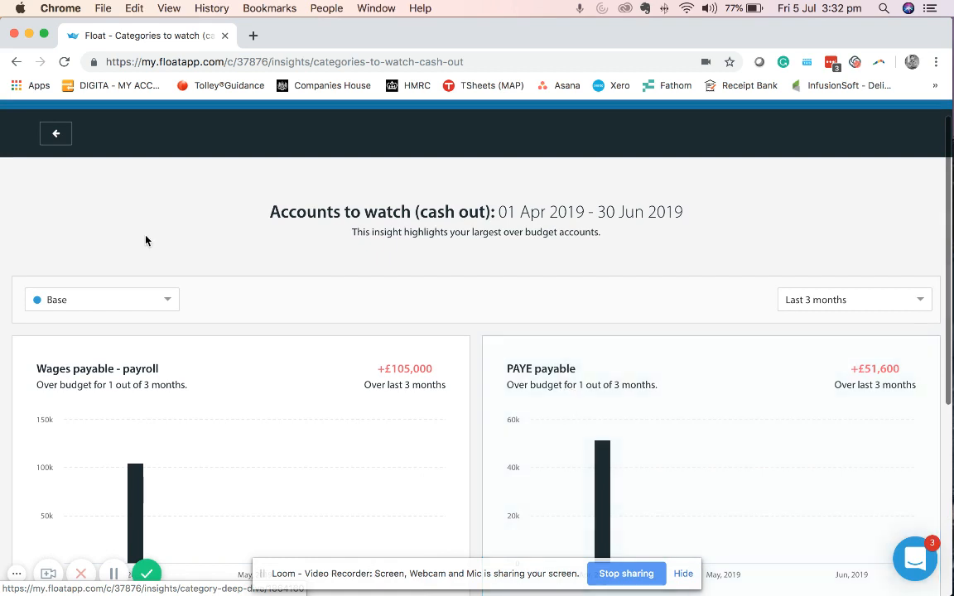
left_click(56, 134)
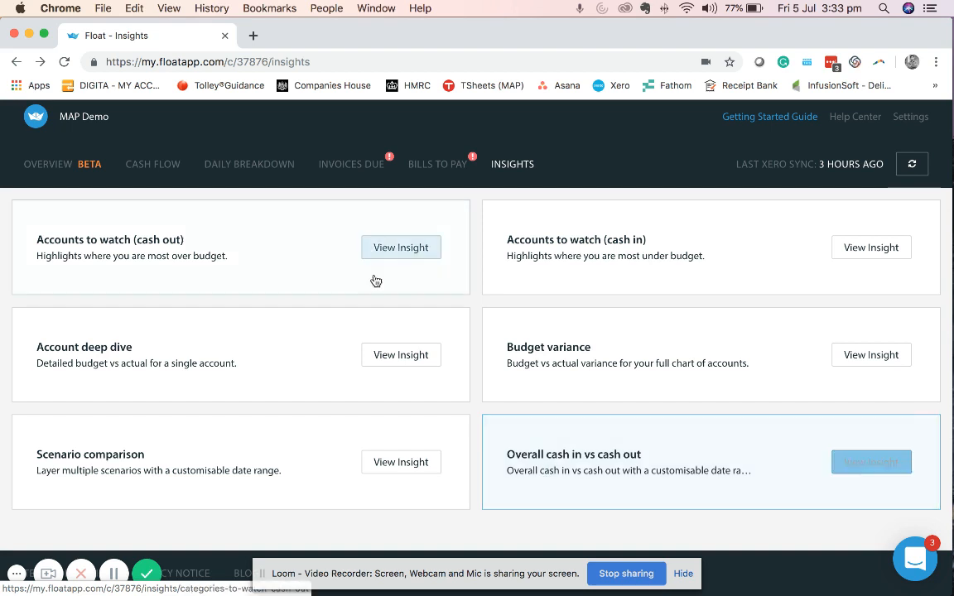
Step: Open the overview and check the expected end-of-day balance for 01 Aug 2019 in the upcoming cash flow forecast
left_click(94, 167)
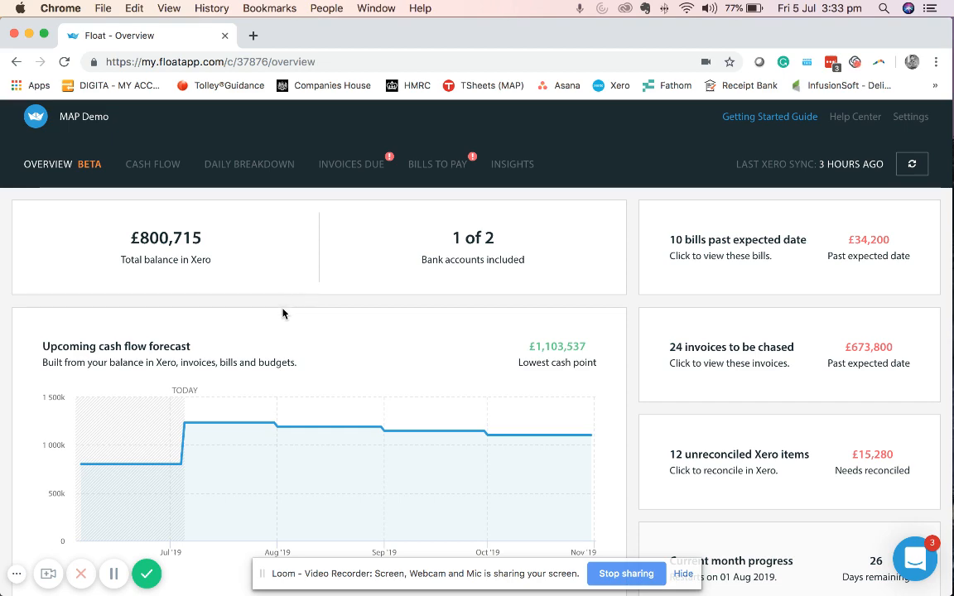
scroll(283, 344, "down", 1)
scroll(284, 345, "down", 2)
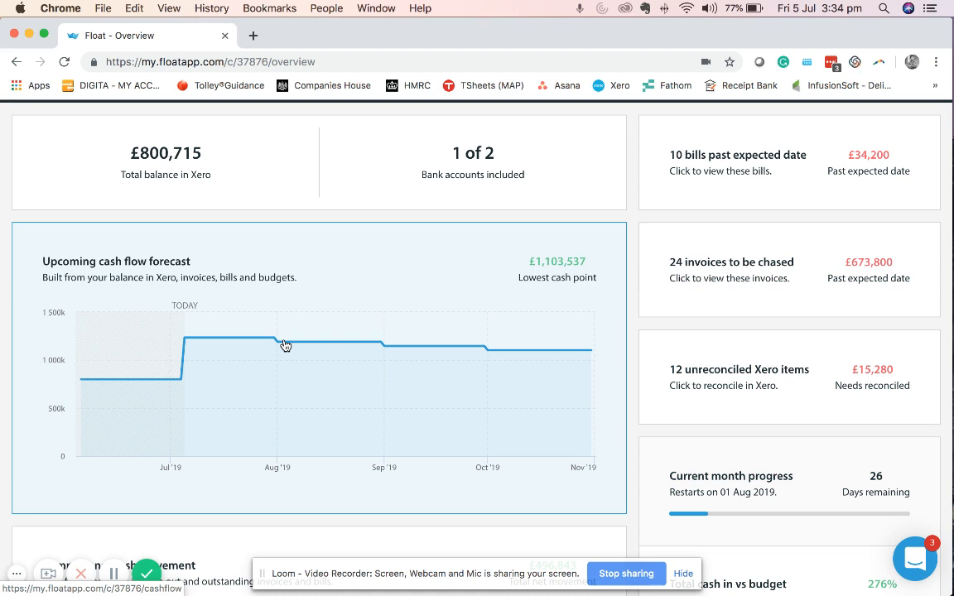
mouse_move(277, 371)
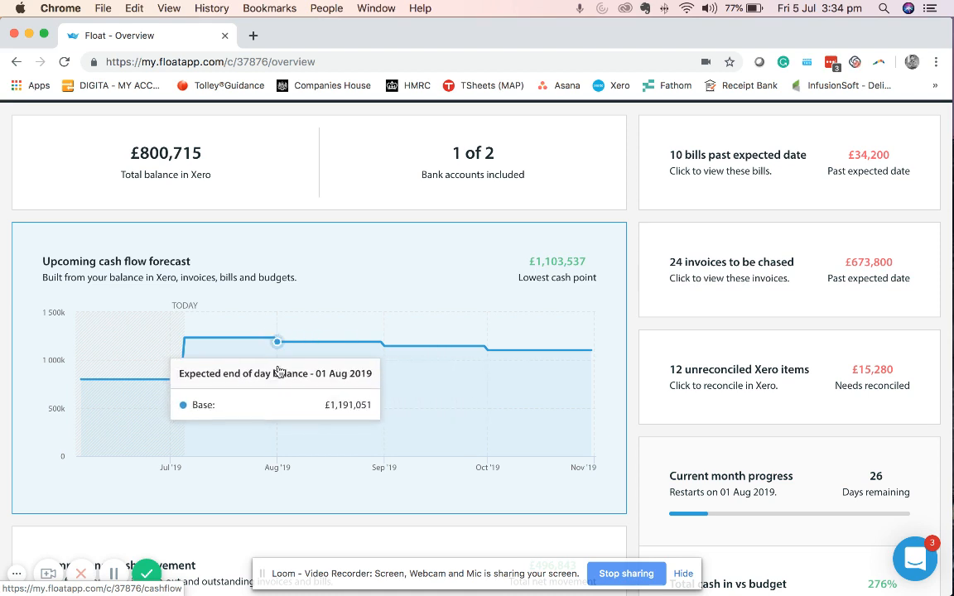